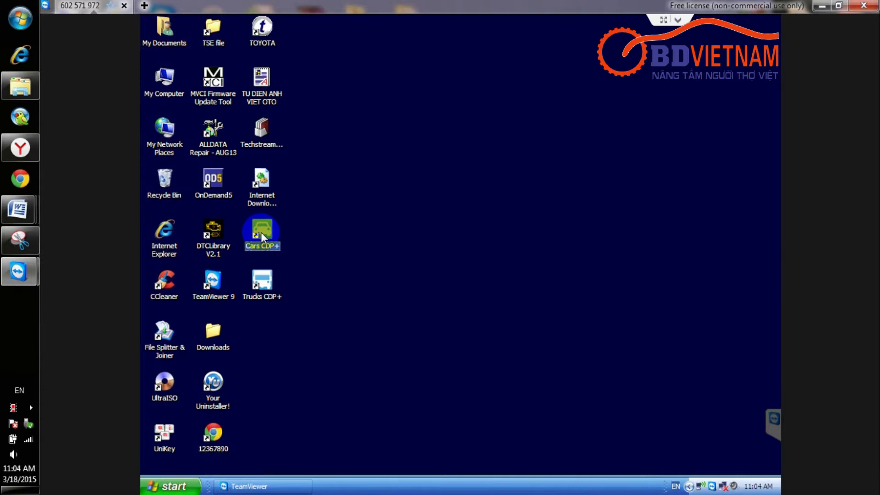
Step: Launch the Cars CDP+ diagnostic program from the desktop and dismiss its update notice
double_click(262, 233)
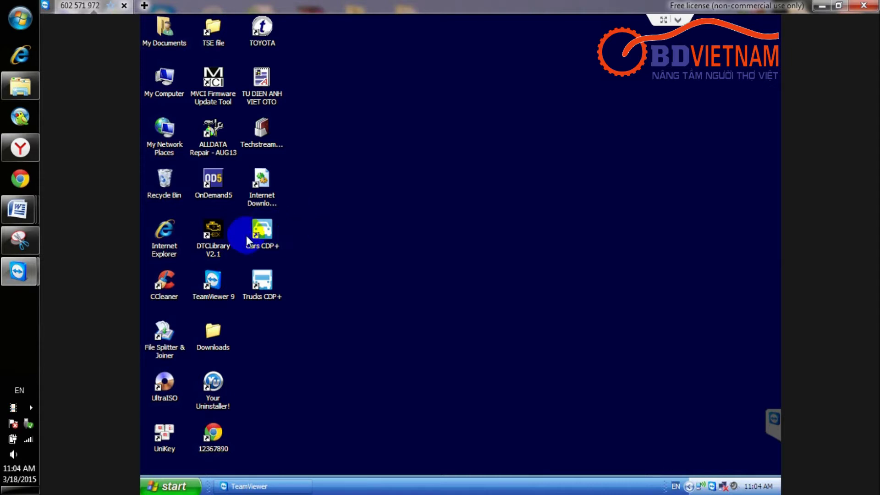
left_click(282, 222)
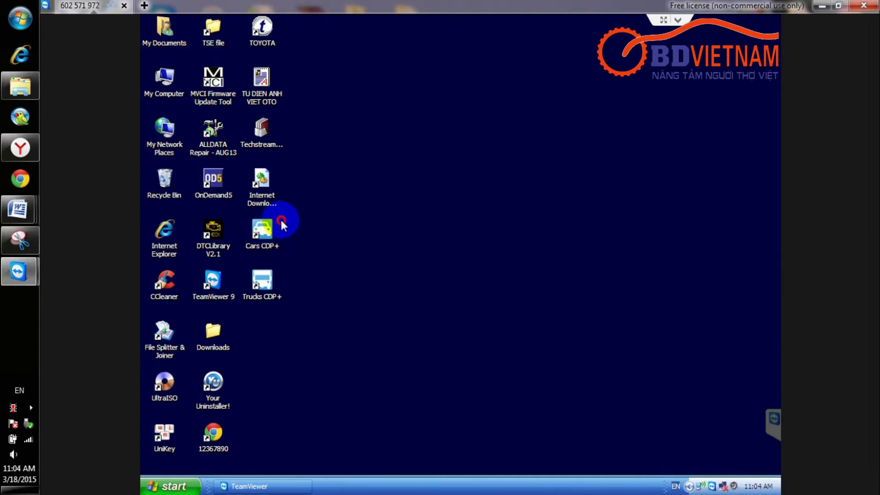
double_click(262, 235)
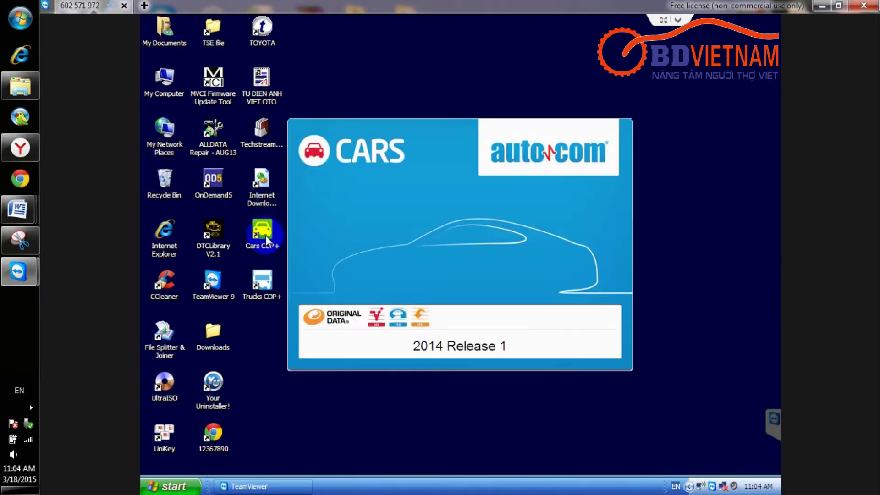
right_click(266, 233)
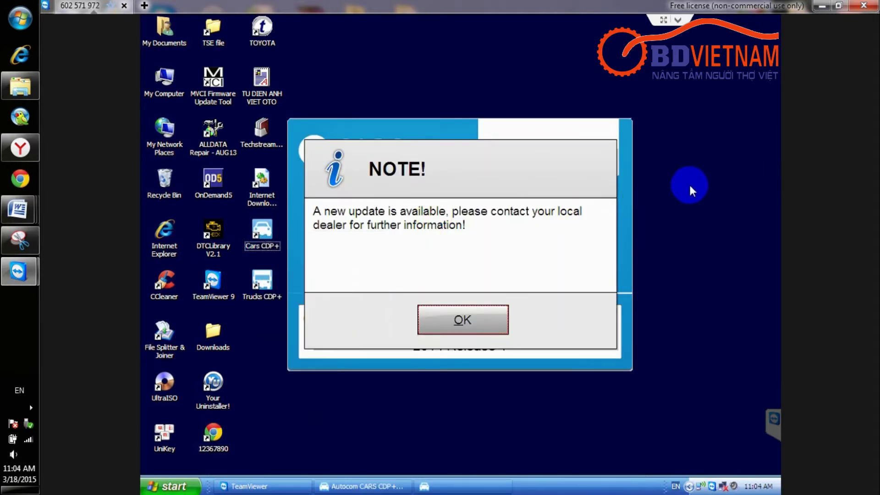
left_click(462, 321)
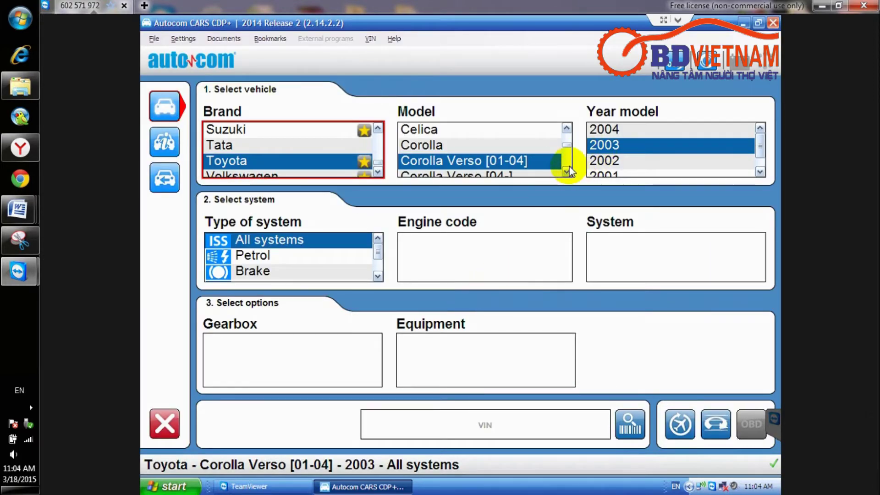
Step: Run an Intelligent System Scan on all systems of the Toyota Corolla Verso [01-04], year model 2003
left_click(292, 251)
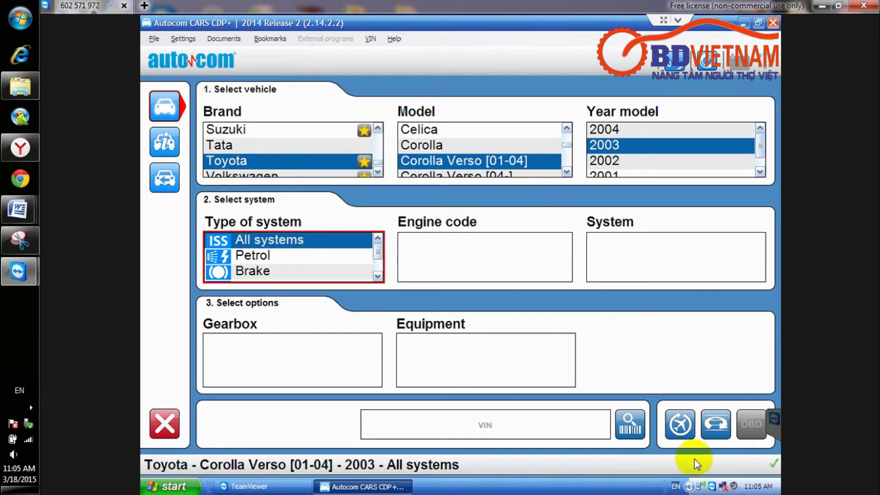
left_click(713, 426)
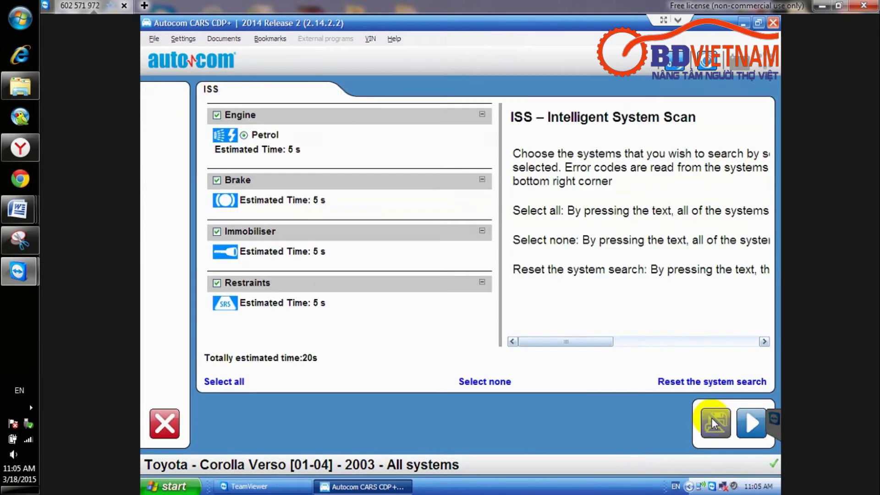
left_click(751, 425)
left_click(415, 319)
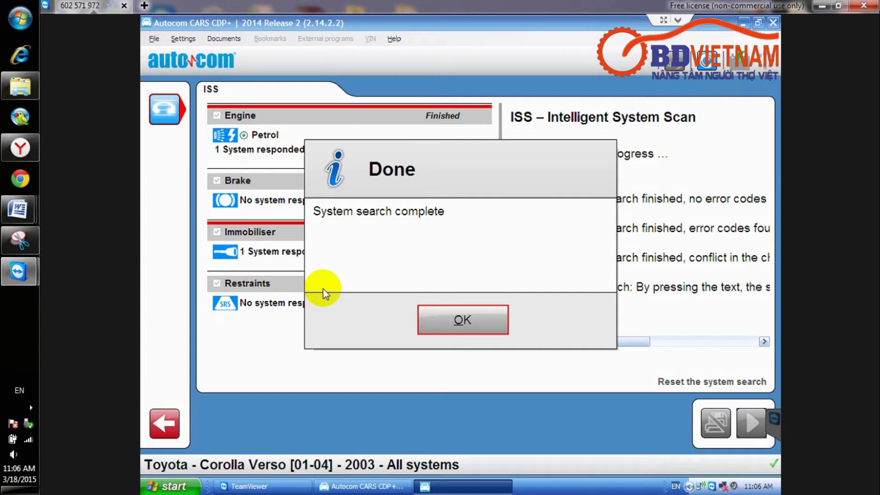
left_click(460, 320)
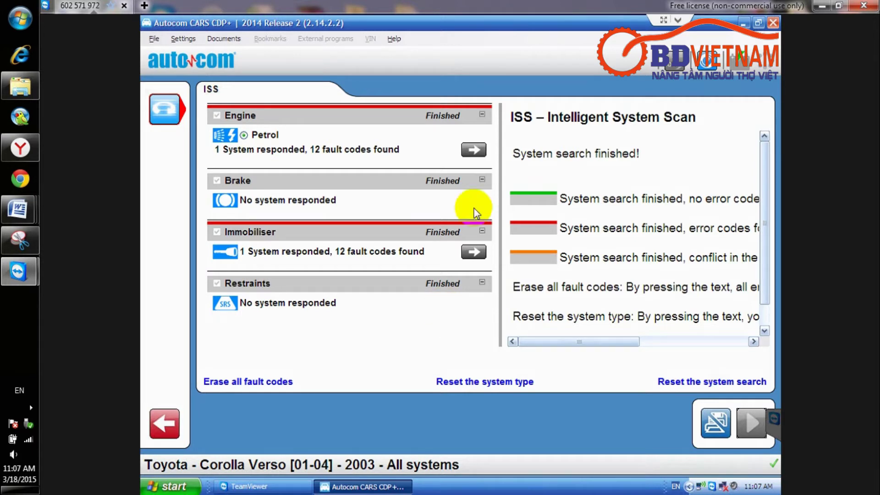
Step: Review the fault codes found for the Engine (Petrol) system, going through to the end of the list
left_click(473, 149)
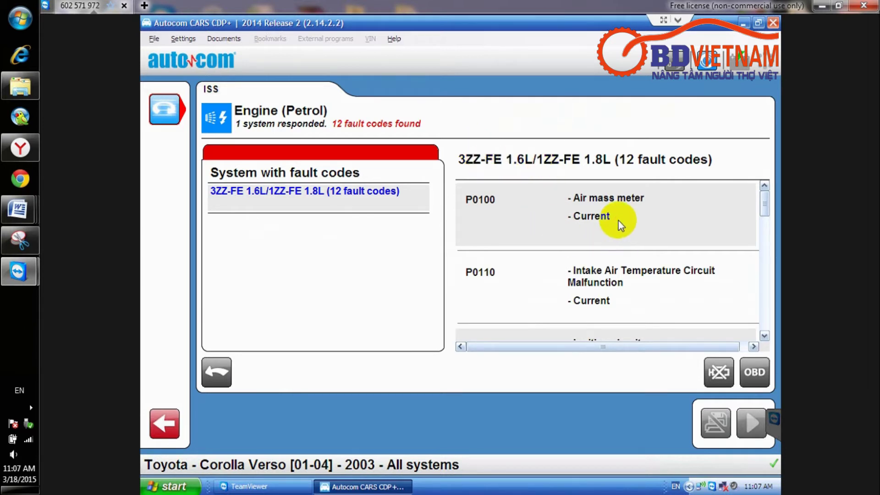
left_click(765, 336)
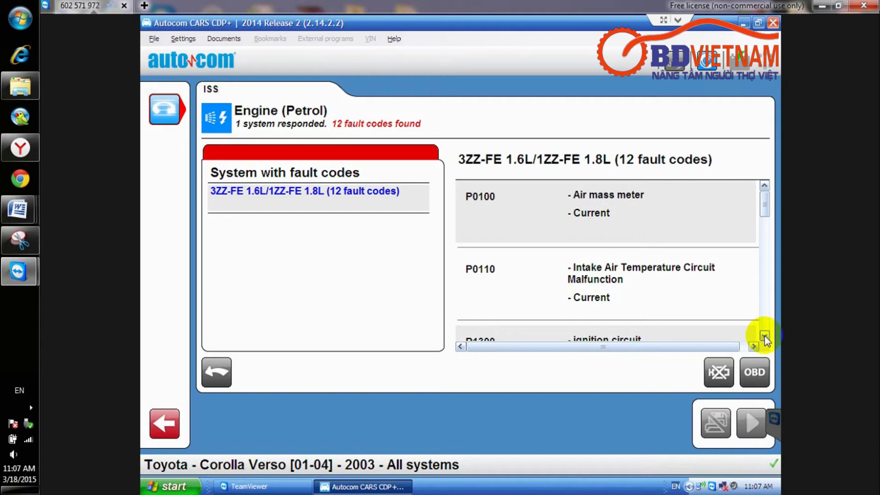
left_click_drag(764, 202, 765, 228)
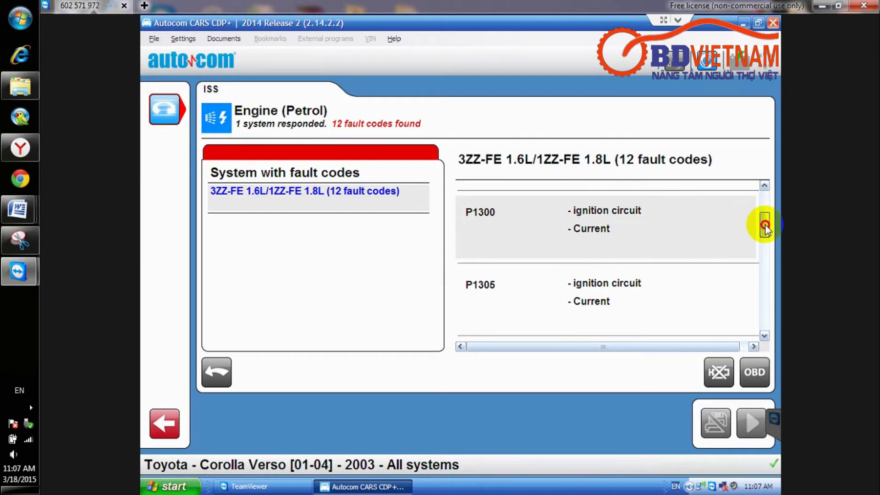
left_click_drag(766, 227, 758, 334)
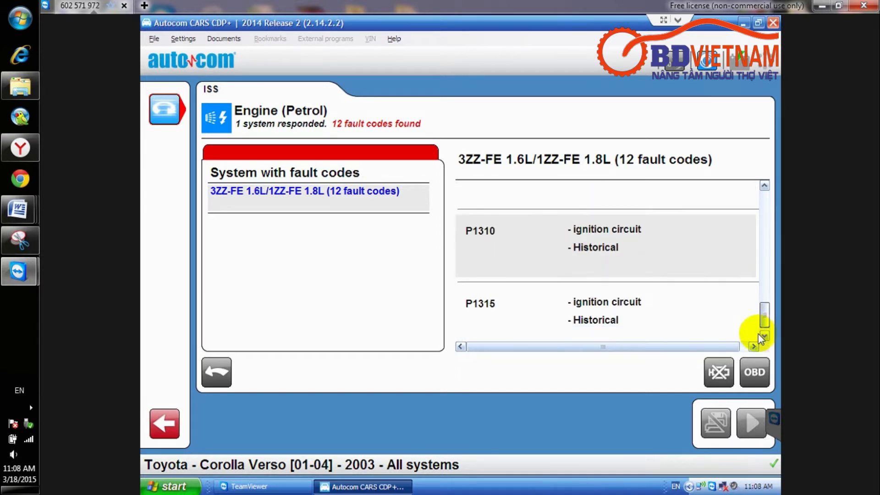
Step: Establish OBD communication with the engine system 3ZZ-FE 1.6L - Diagnose - MT/AT
left_click(755, 374)
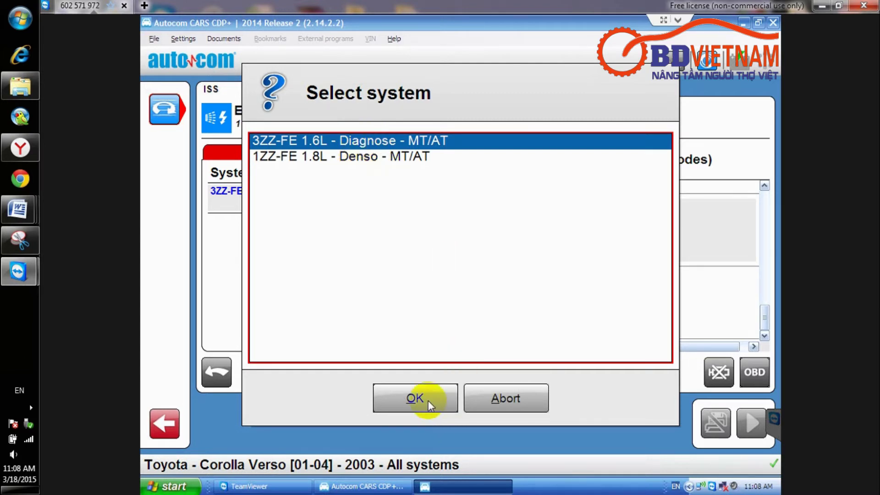
left_click(416, 398)
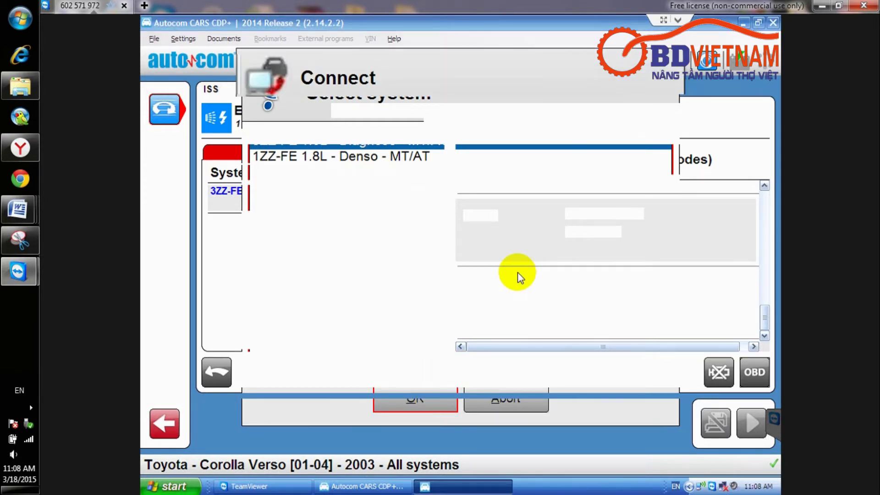
left_click(367, 415)
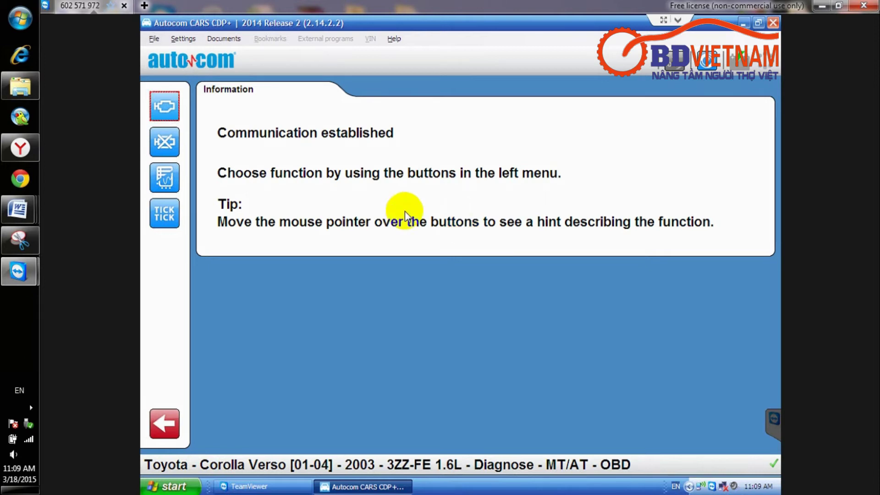
Step: Read the engine's fault codes with the engine off and ignition on, and look through the resulting list
left_click(169, 105)
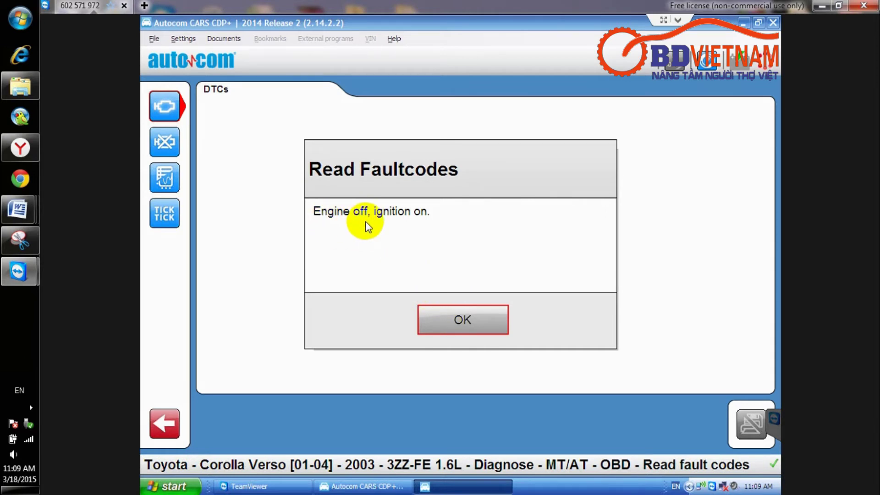
left_click(460, 321)
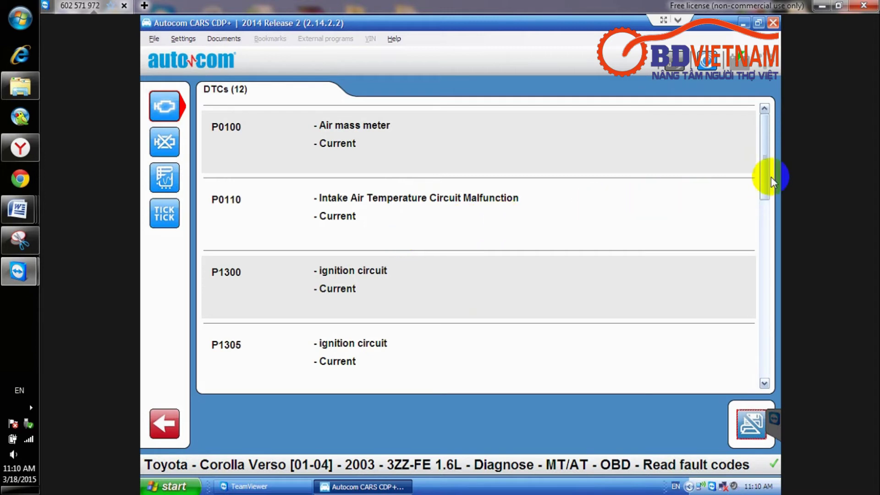
left_click_drag(764, 161, 764, 221)
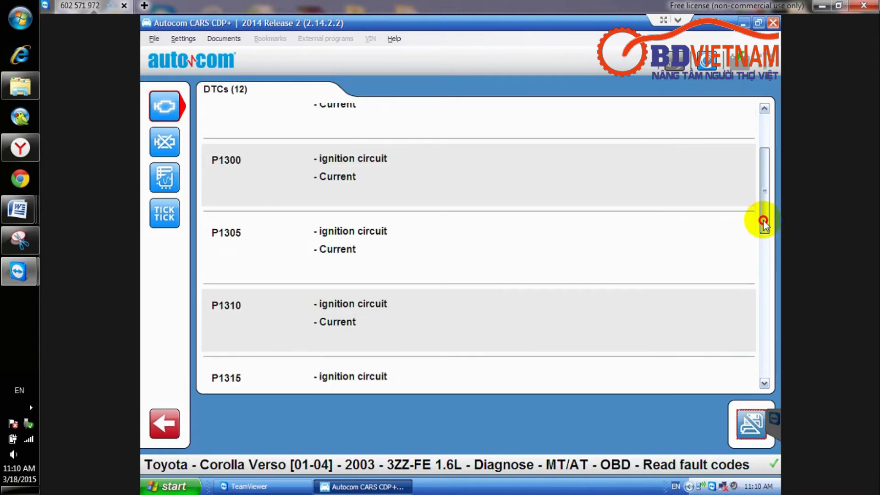
left_click(763, 248)
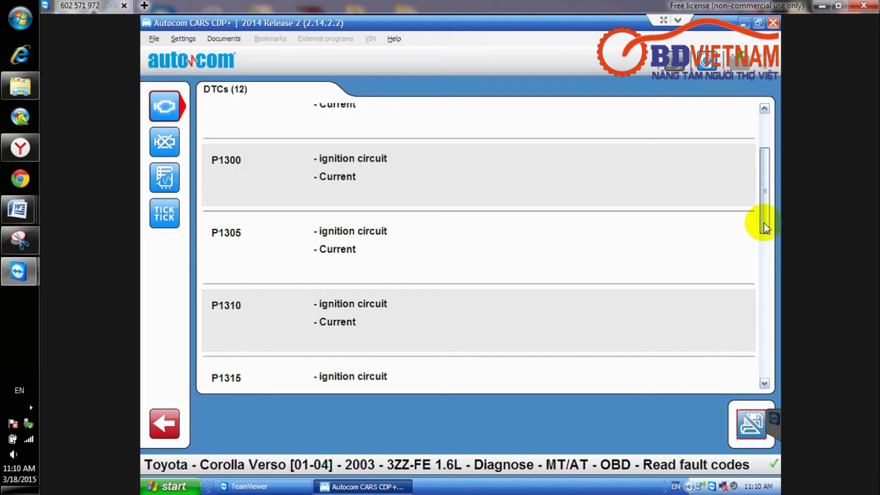
left_click(765, 195)
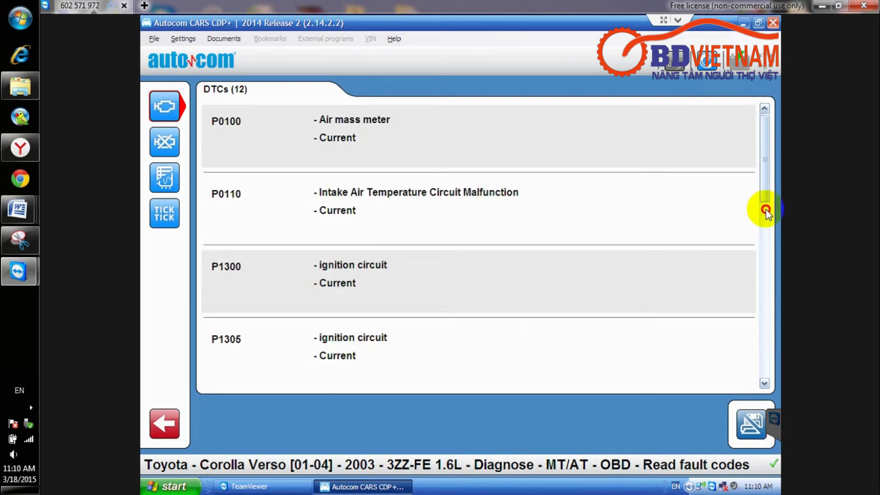
Step: Open the parameter selection for real-time data and add Engine speed to the selected parameters
left_click(164, 181)
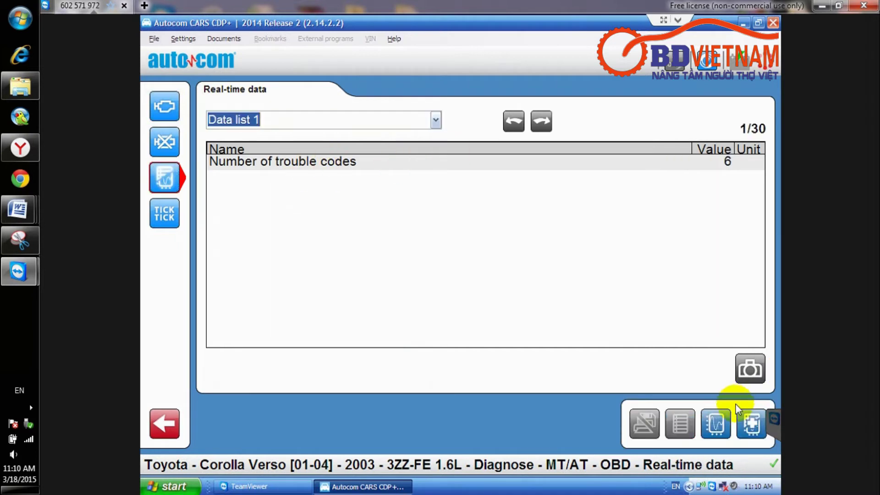
left_click(752, 426)
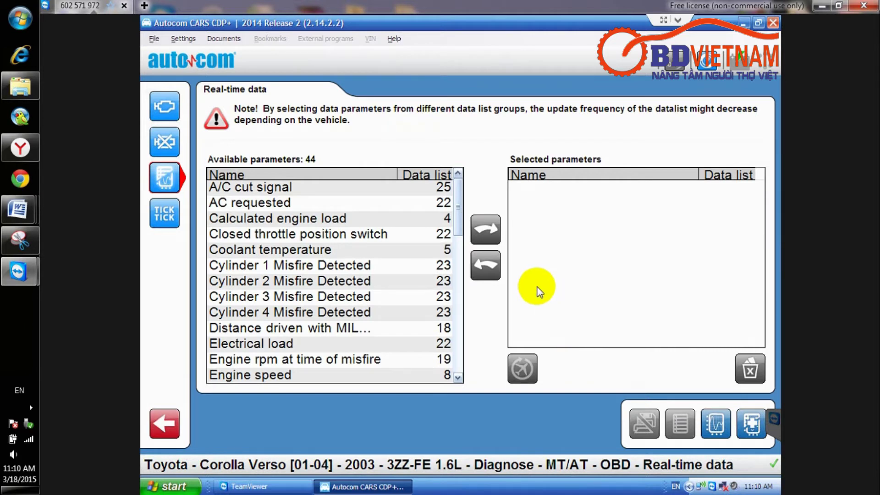
left_click(458, 378)
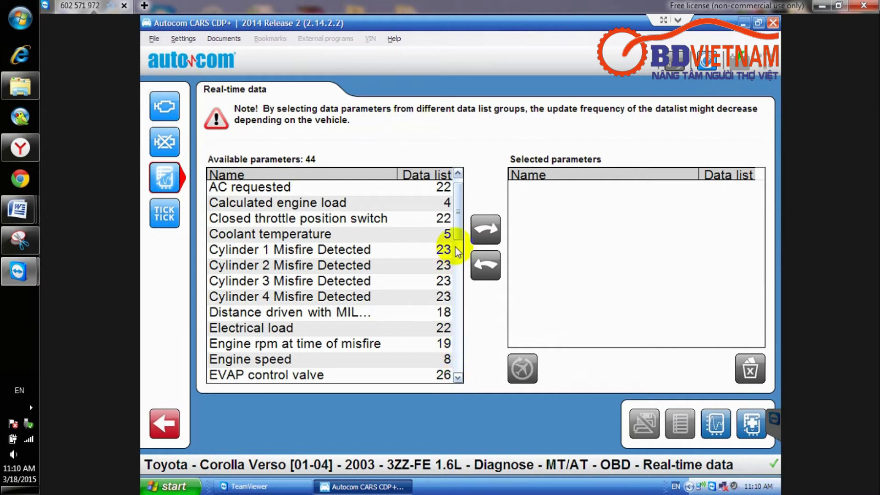
left_click(457, 191)
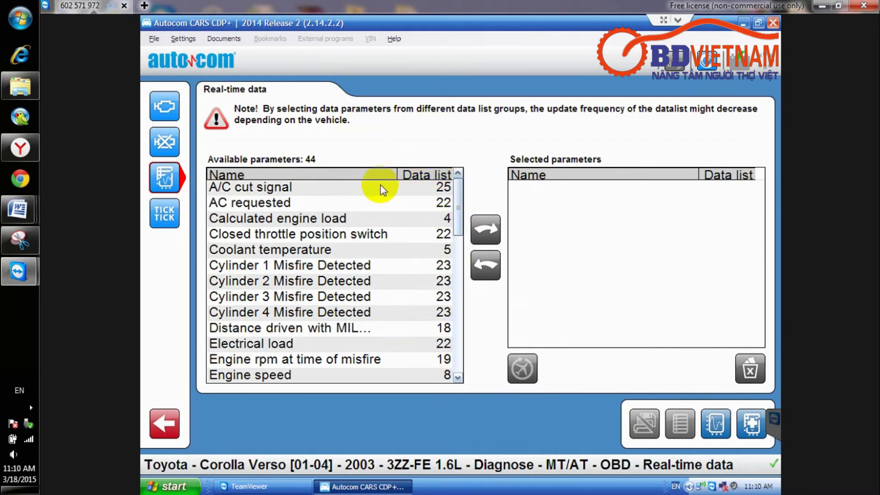
left_click(458, 377)
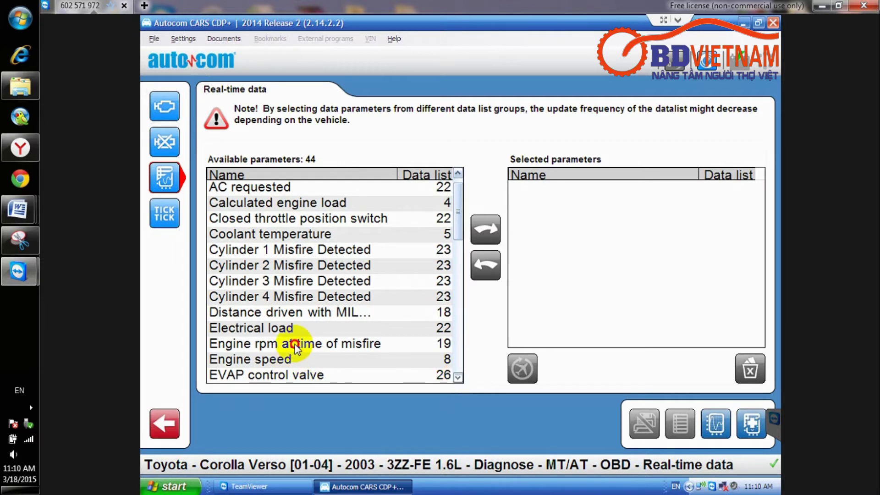
scroll(297, 341, "down", 1)
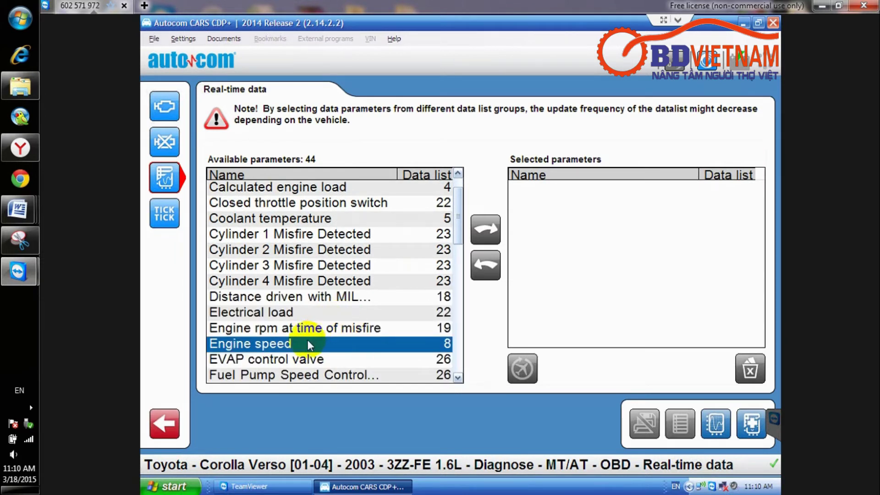
left_click(485, 229)
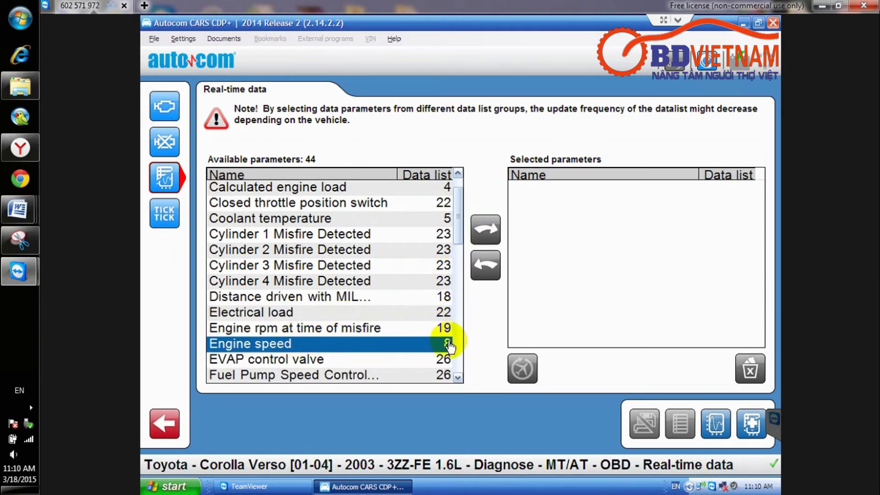
Step: Add the "Ignition events expected…" parameter from data list 24 to the selected parameters
left_click(458, 377)
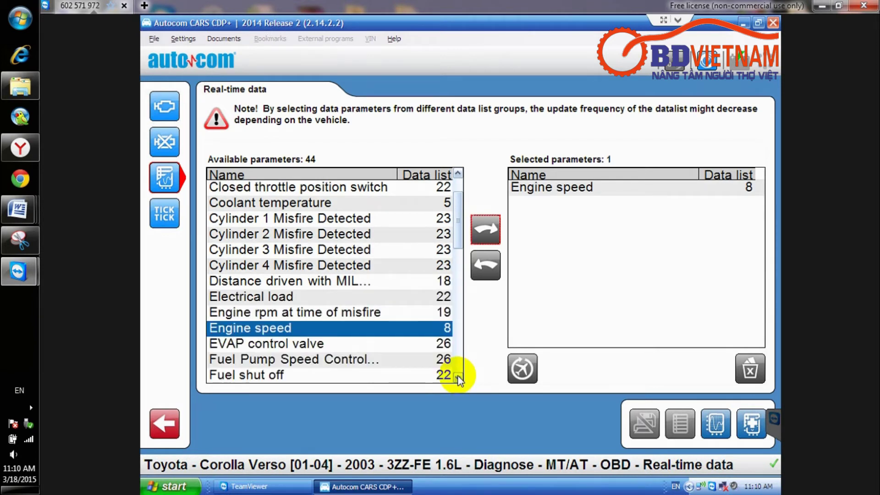
left_click(458, 377)
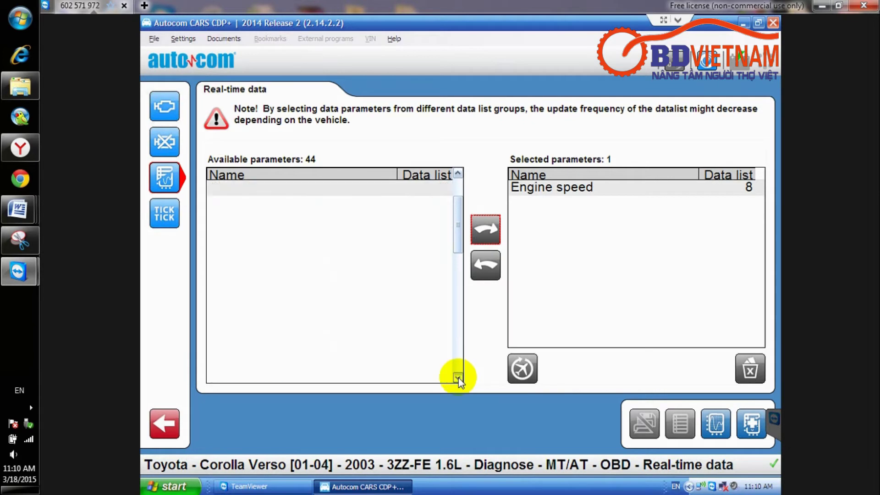
left_click(459, 377)
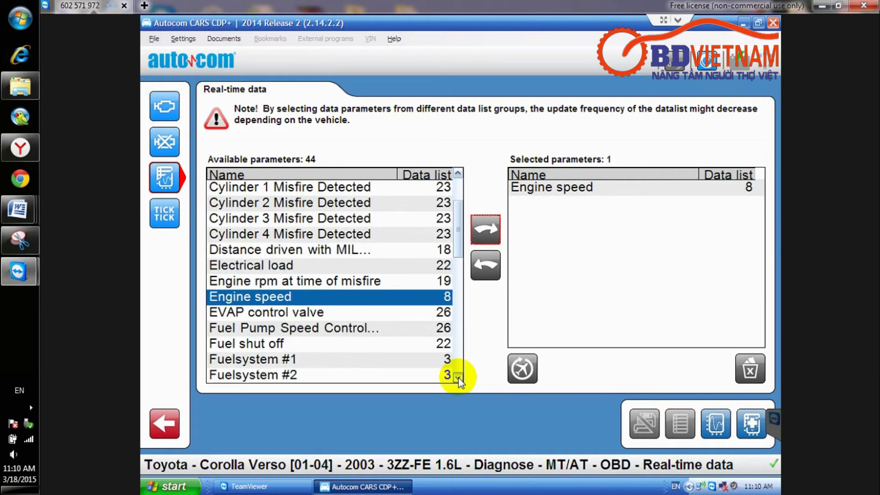
left_click(458, 377)
left_click(458, 378)
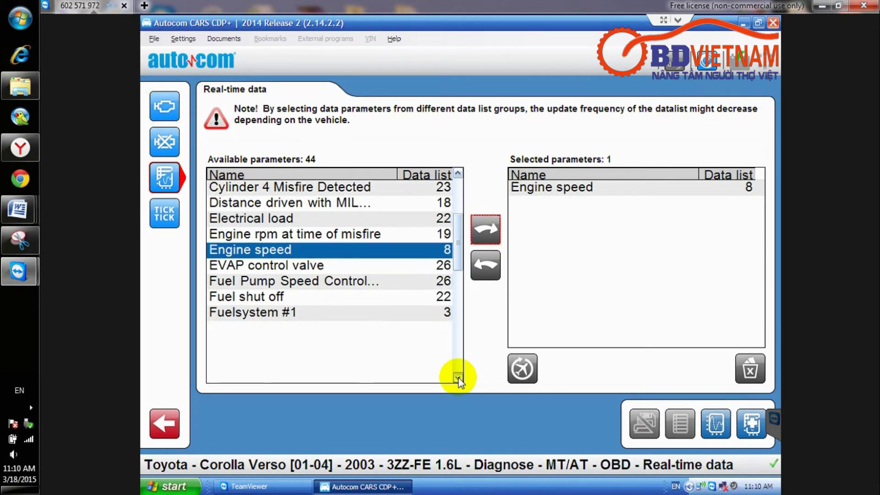
left_click(458, 377)
left_click(459, 377)
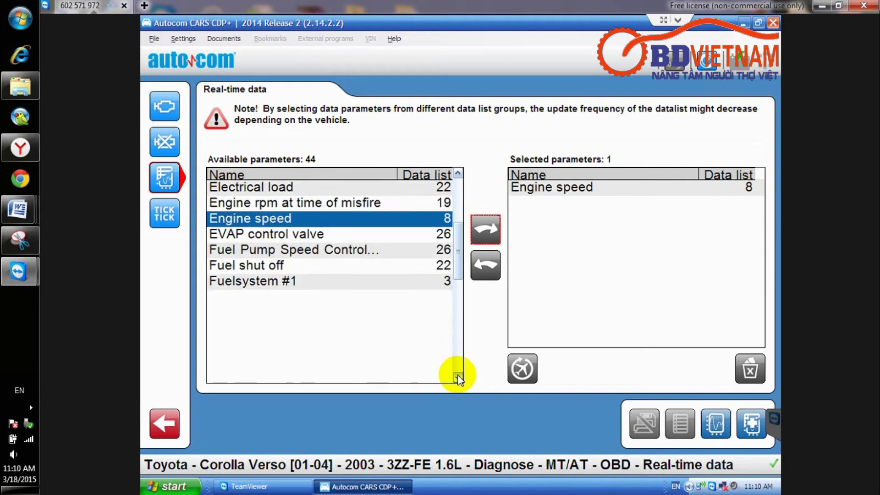
left_click(458, 378)
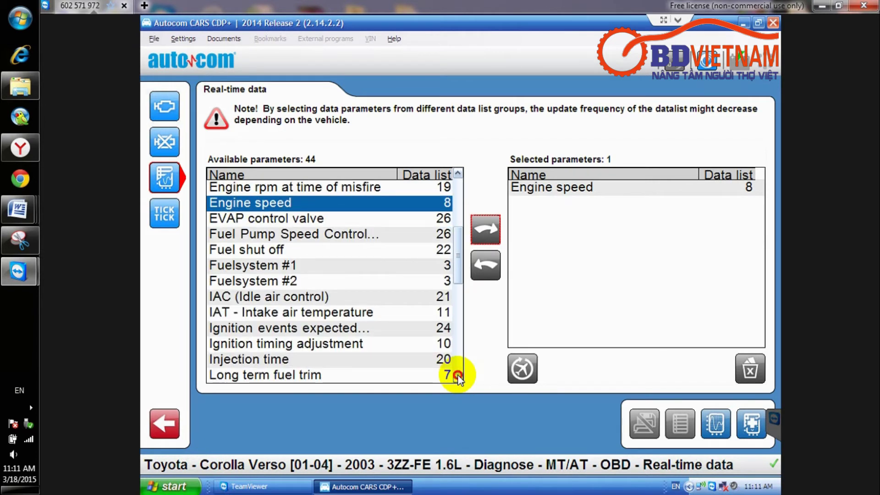
left_click(458, 375)
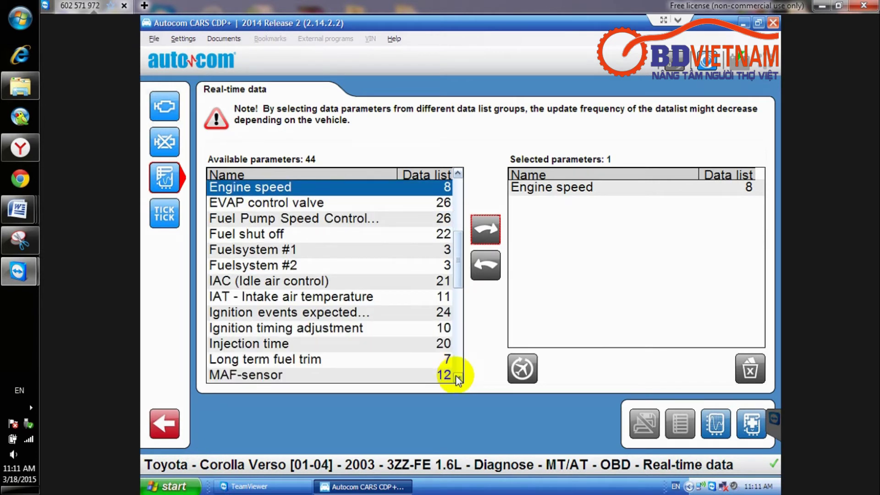
left_click(333, 315)
left_click(485, 229)
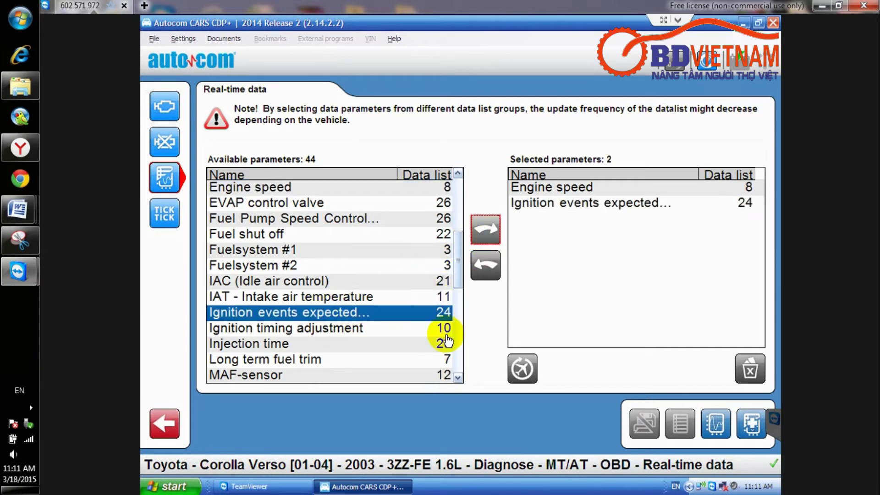
Step: Add the "Power steering pressure…" parameter to the selected parameters and remove it again
scroll(353, 330, "down", 5)
left_click(354, 328)
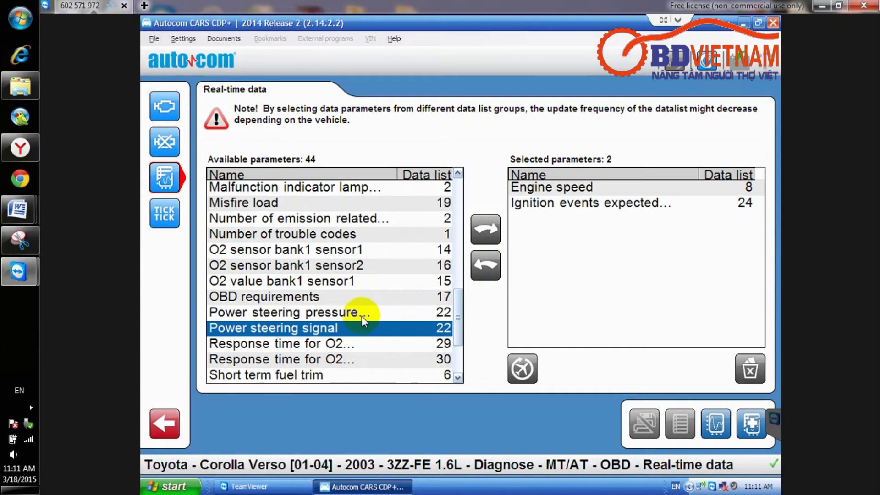
left_click(332, 314)
left_click(482, 231)
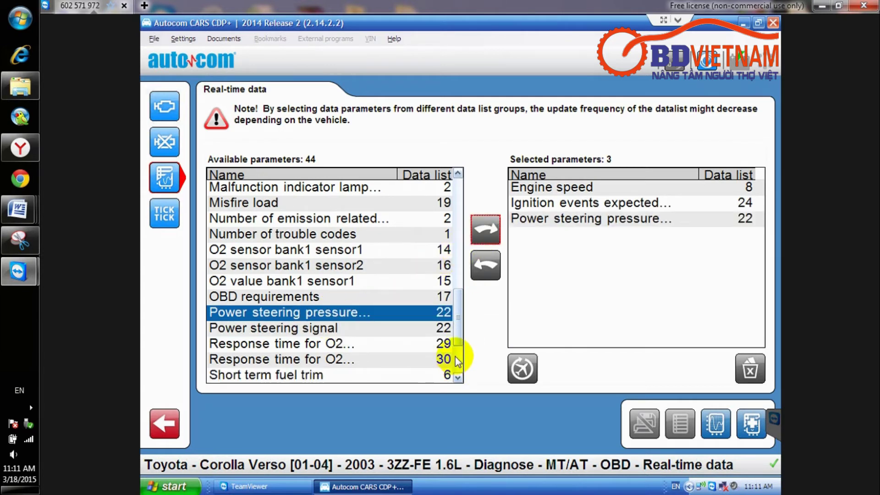
left_click(554, 220)
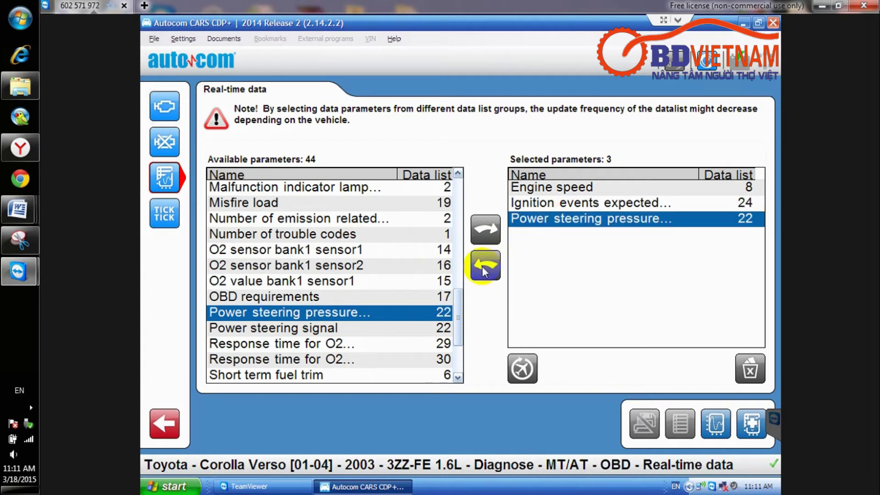
left_click(482, 266)
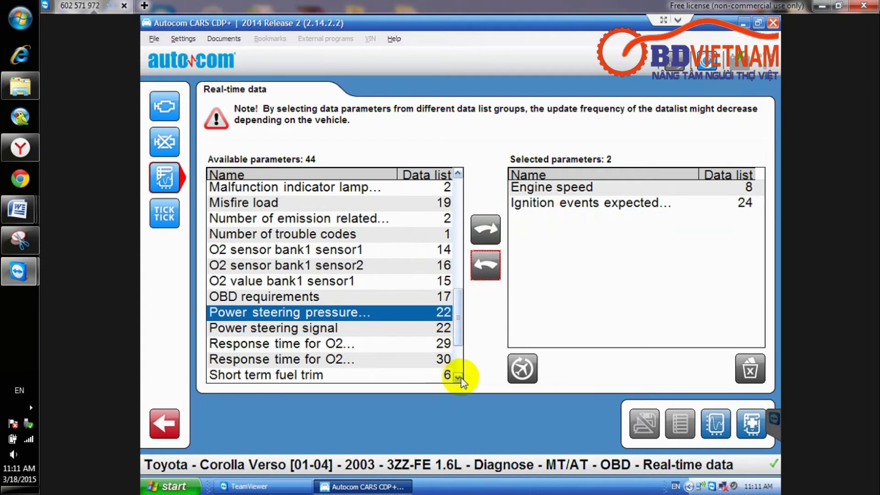
Step: Add O2 sensor bank1 sensor1 and O2 sensor bank1 sensor2 to the selected parameters
left_click(458, 378)
left_click(458, 377)
left_click(458, 377)
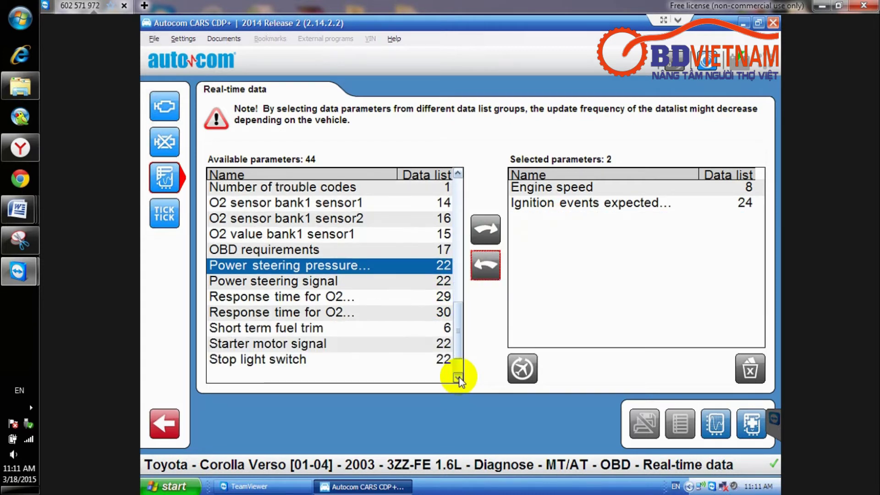
left_click(458, 377)
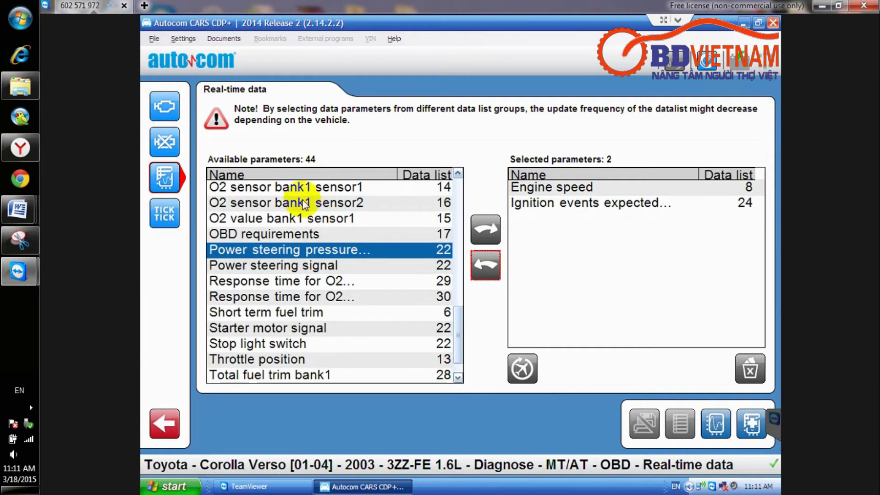
left_click(302, 187)
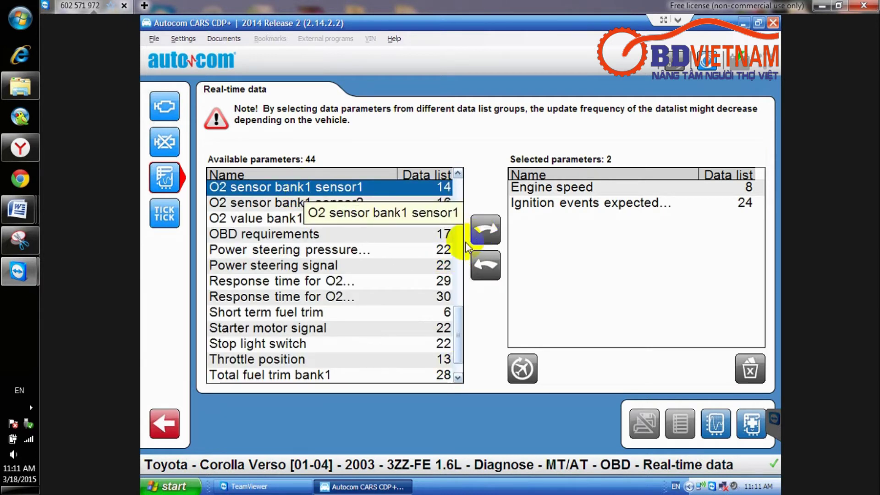
left_click(484, 230)
left_click(398, 203)
left_click(485, 230)
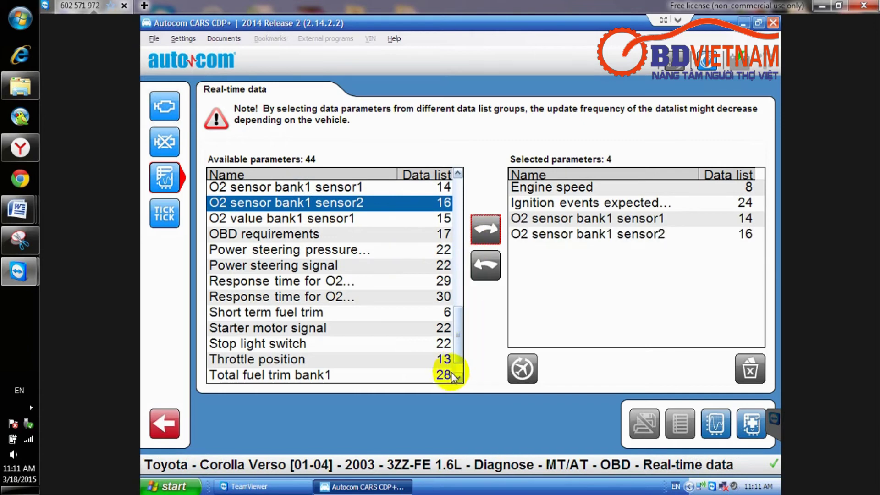
Step: Add Throttle position, located near the end of the available parameters, to the selected parameters
left_click(458, 378)
left_click(458, 377)
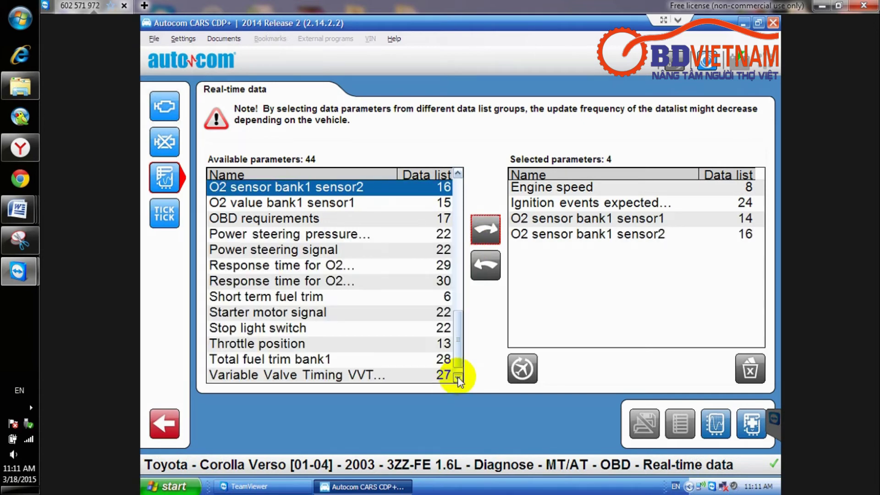
left_click(458, 378)
left_click(458, 378)
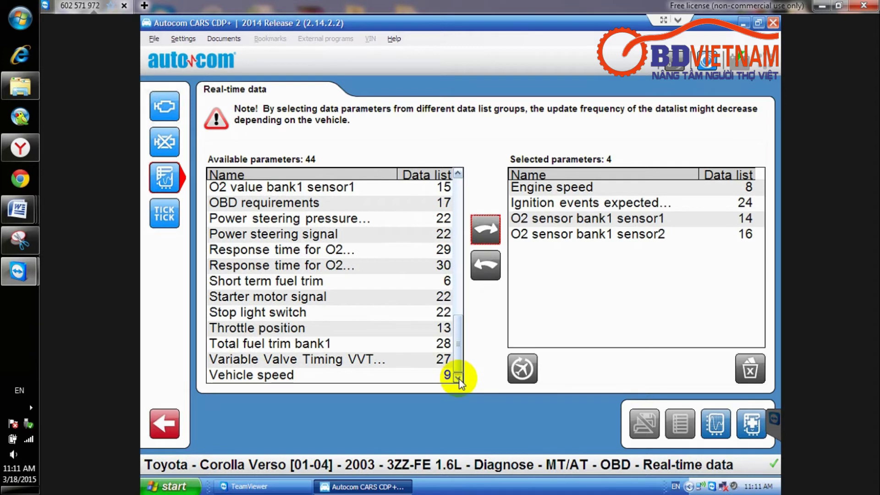
left_click(317, 331)
left_click(485, 229)
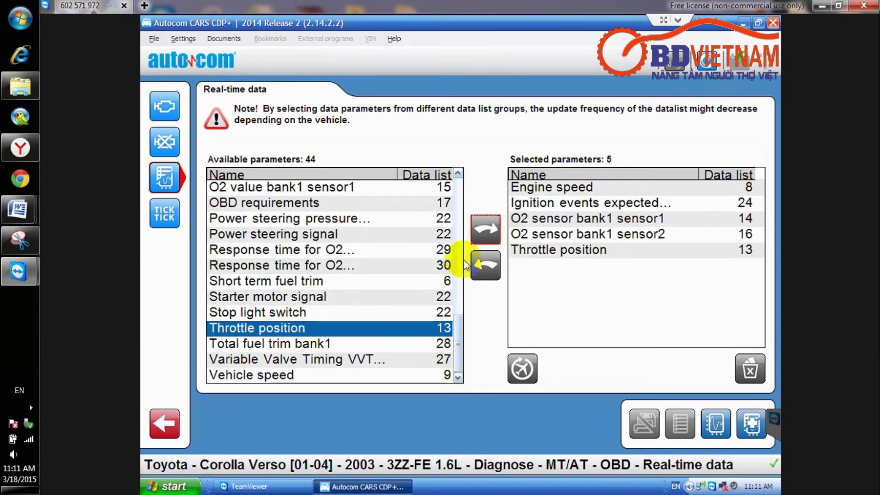
Step: Add MAF-sensor and Injection time to the selected parameters
left_click(458, 174)
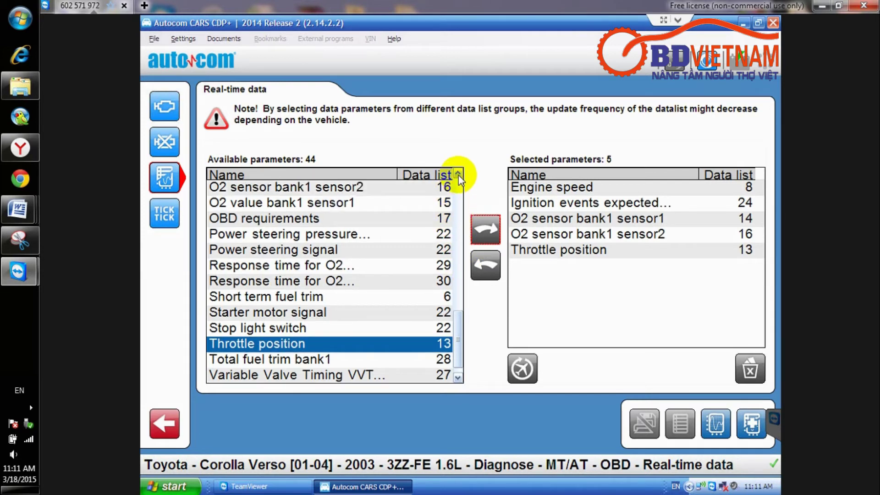
left_click(458, 173)
left_click(458, 174)
left_click(458, 174)
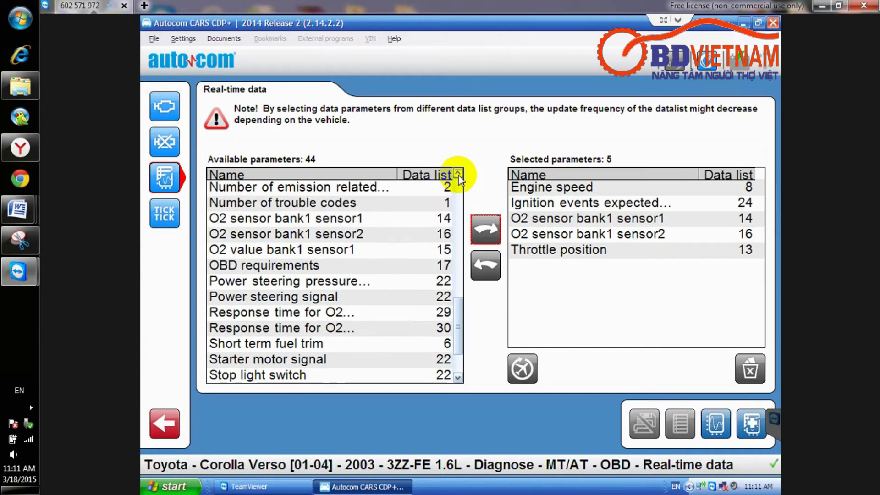
left_click(457, 174)
left_click(458, 173)
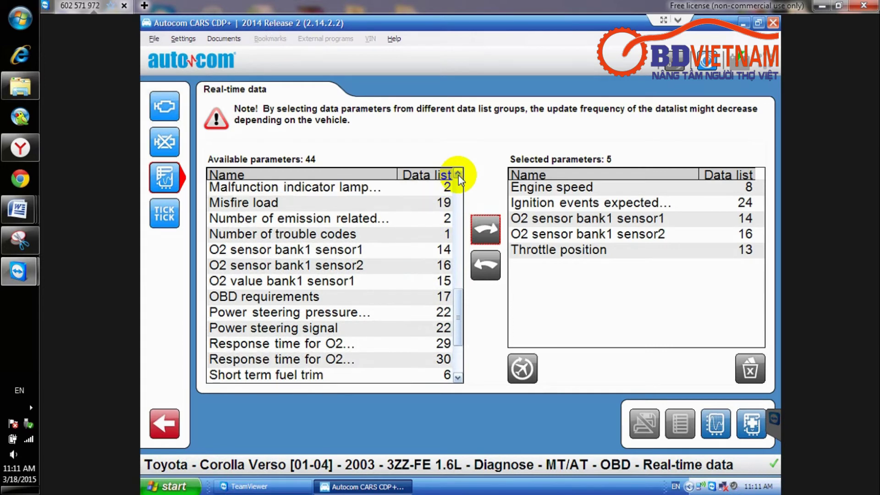
left_click(458, 174)
left_click(457, 174)
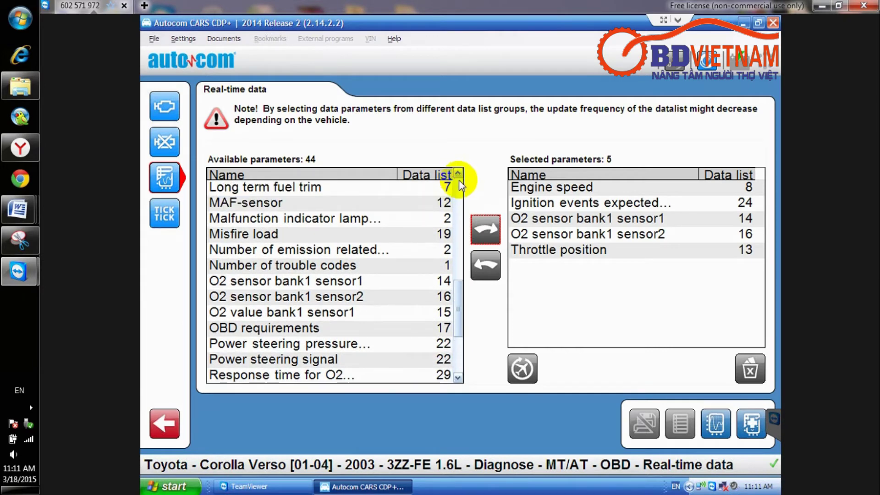
left_click(459, 177)
left_click(459, 177)
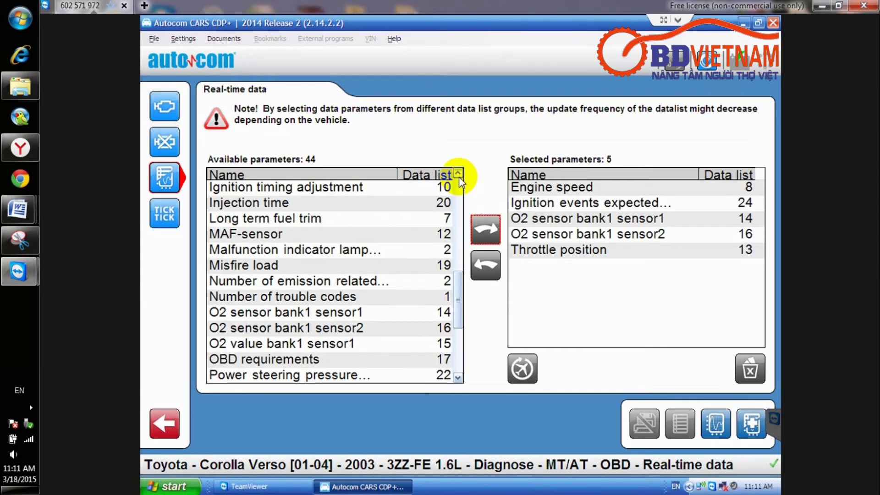
left_click(252, 234)
left_click(485, 231)
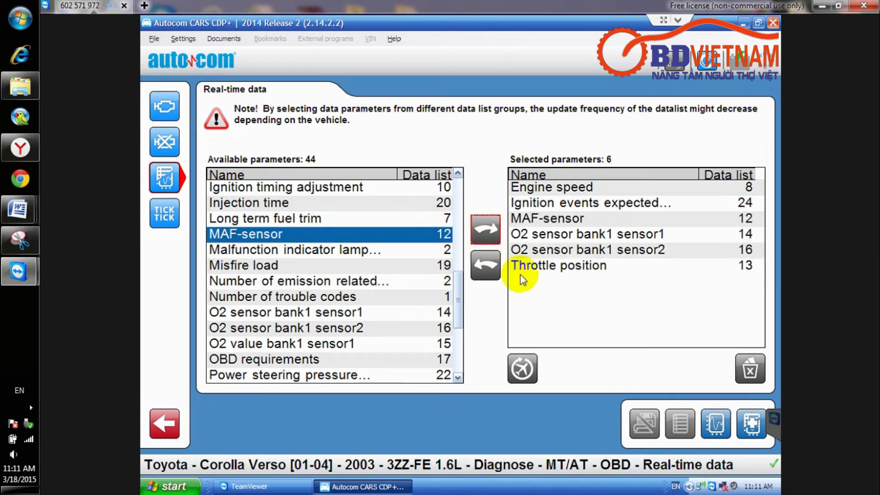
left_click(350, 202)
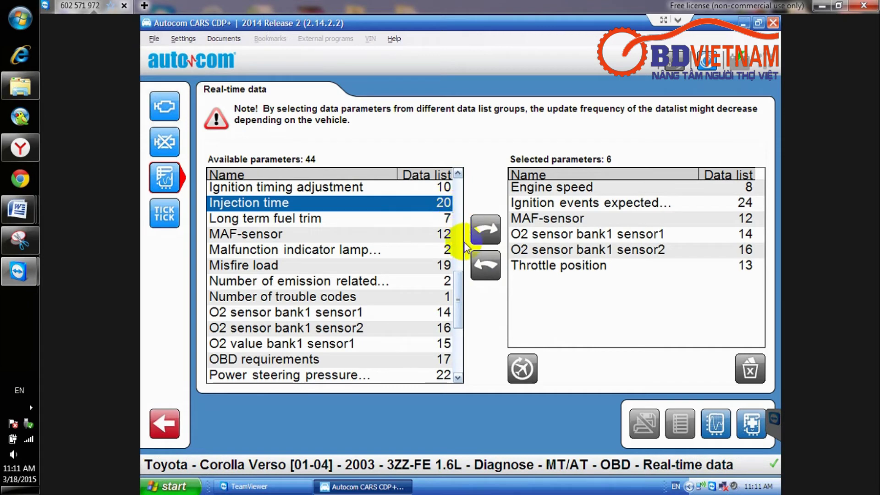
left_click(485, 229)
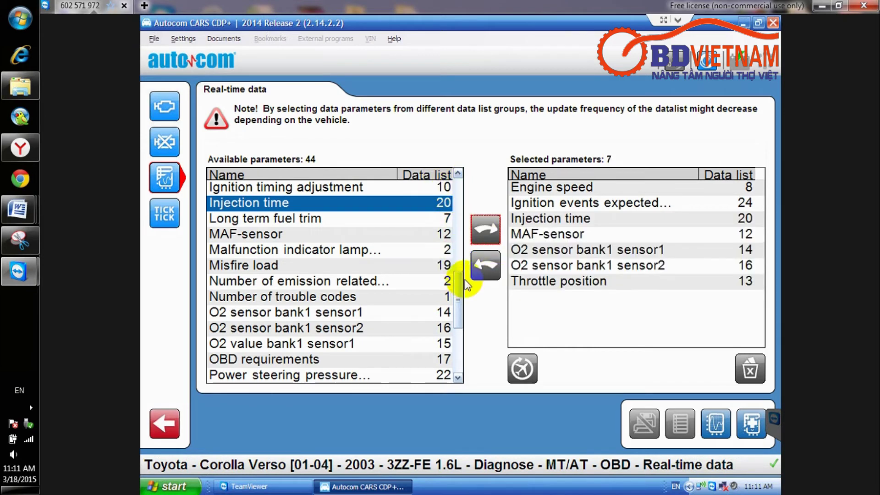
Step: Show the real-time data of the selected parameters in the graph view and switch to the list of values
left_click(458, 174)
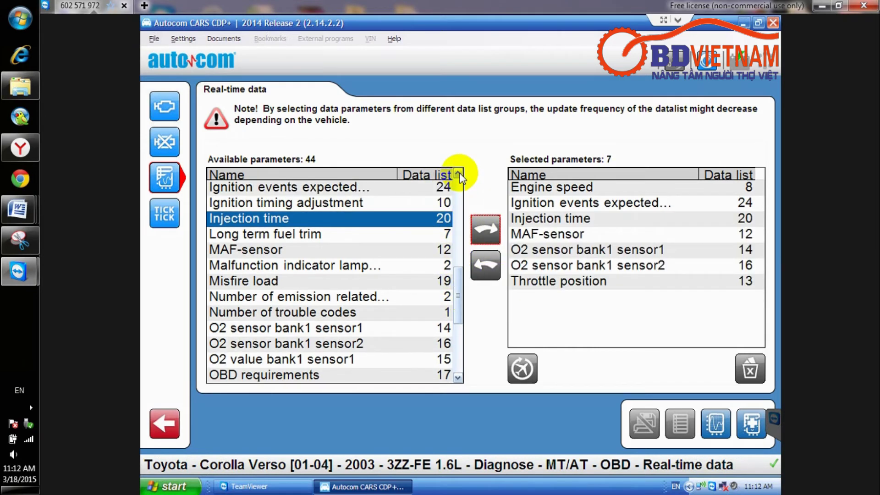
left_click(458, 174)
left_click(458, 173)
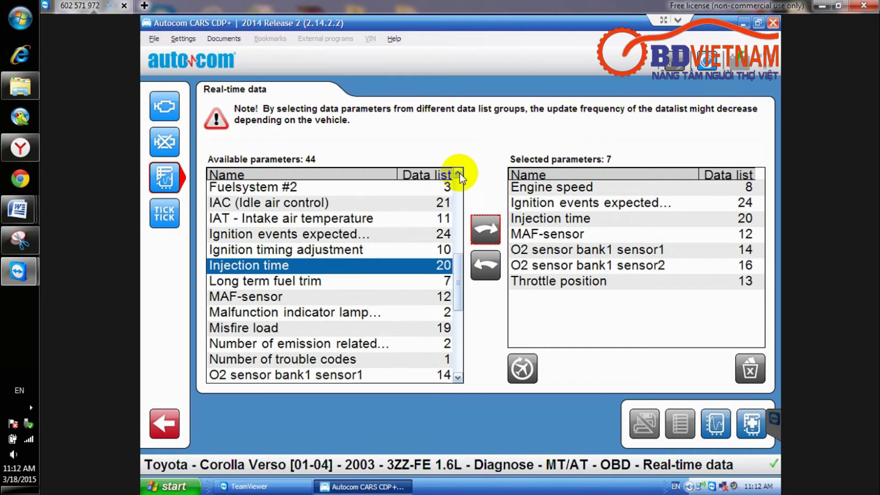
left_click(458, 174)
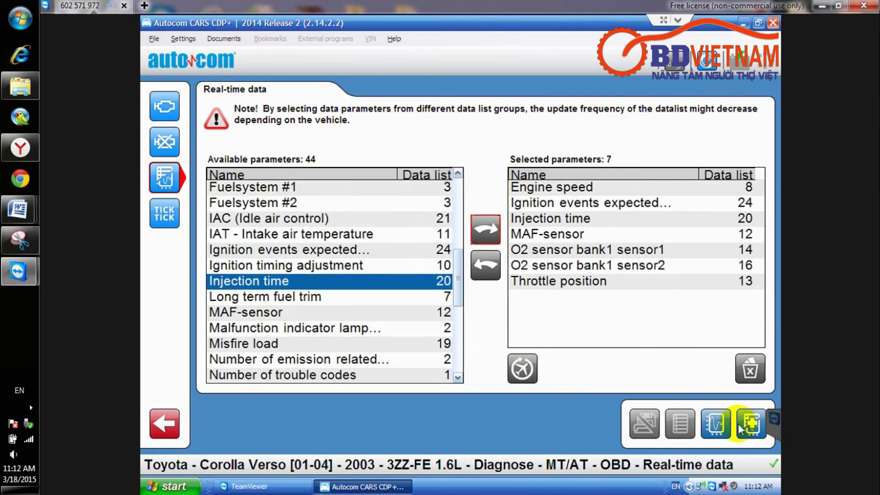
left_click(707, 422)
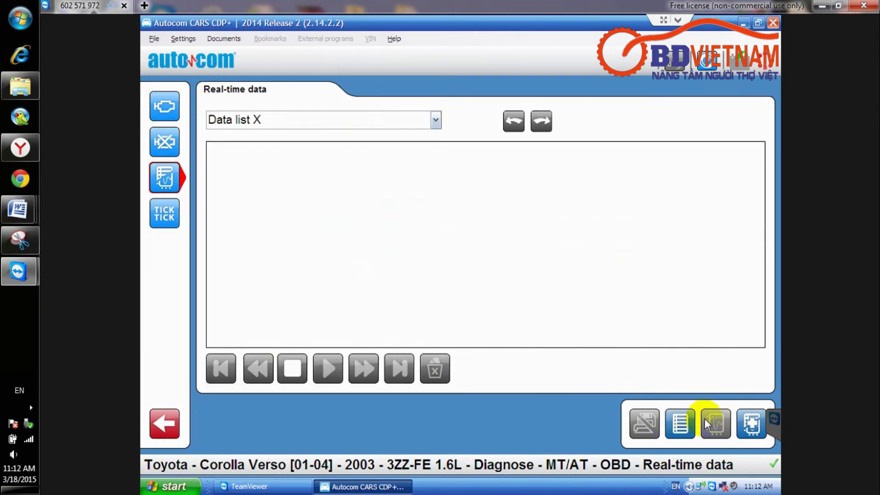
left_click(677, 424)
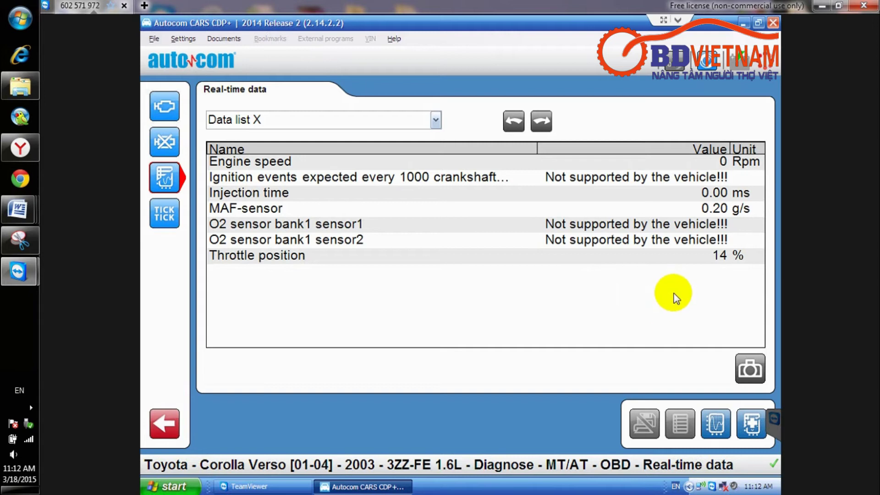
Step: Try the graph view for Data list X again, return to the list of values and dismiss the error dialog
left_click(720, 425)
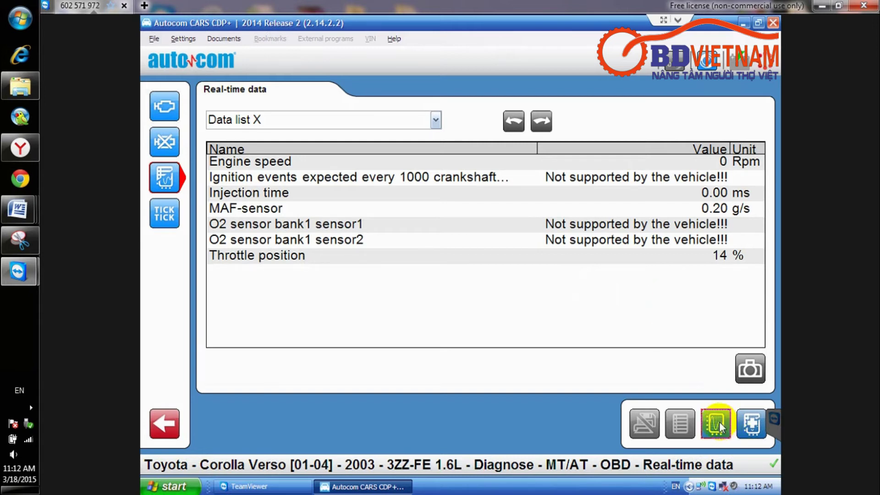
left_click(681, 430)
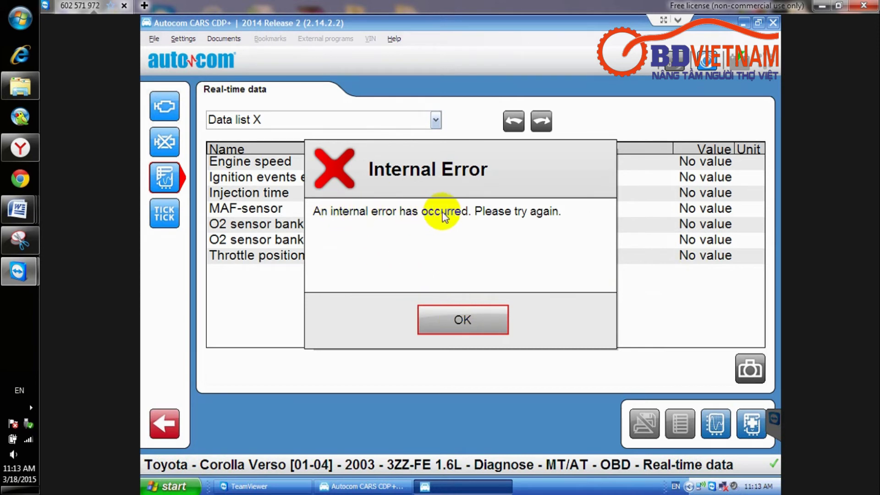
left_click(463, 320)
left_click(463, 320)
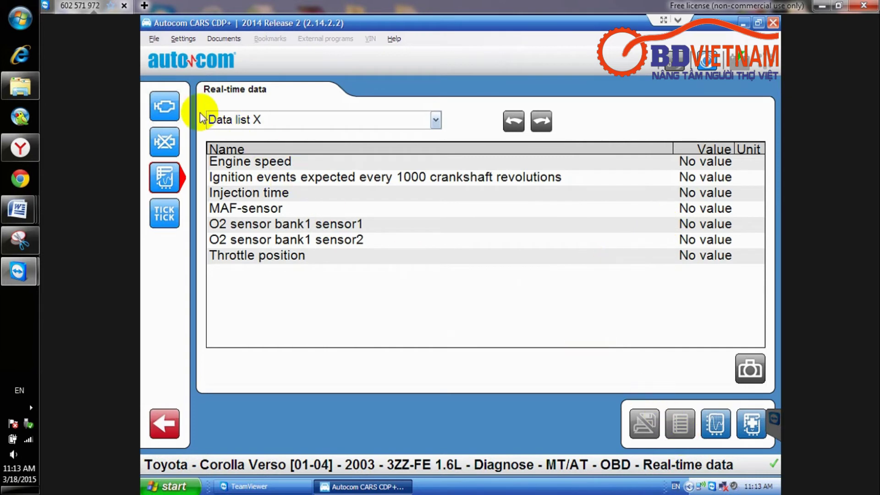
Step: Try to read the engine's fault codes again and dismiss the error dialog
left_click(164, 106)
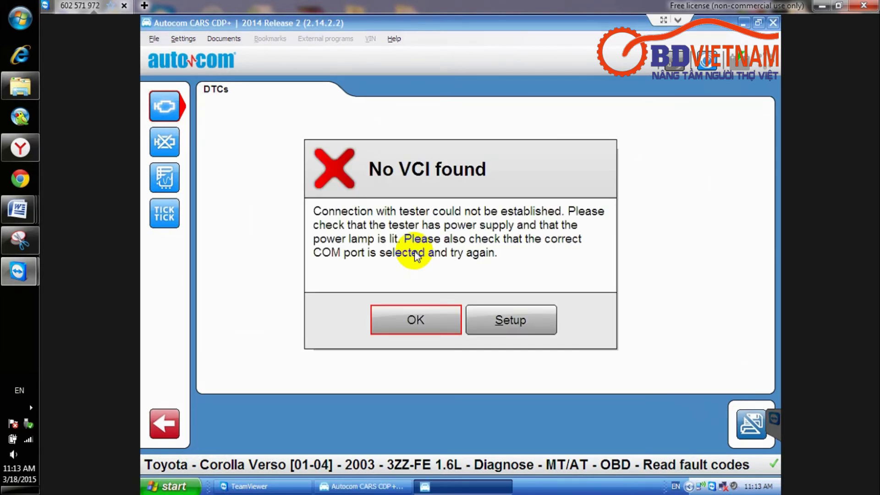
left_click(428, 323)
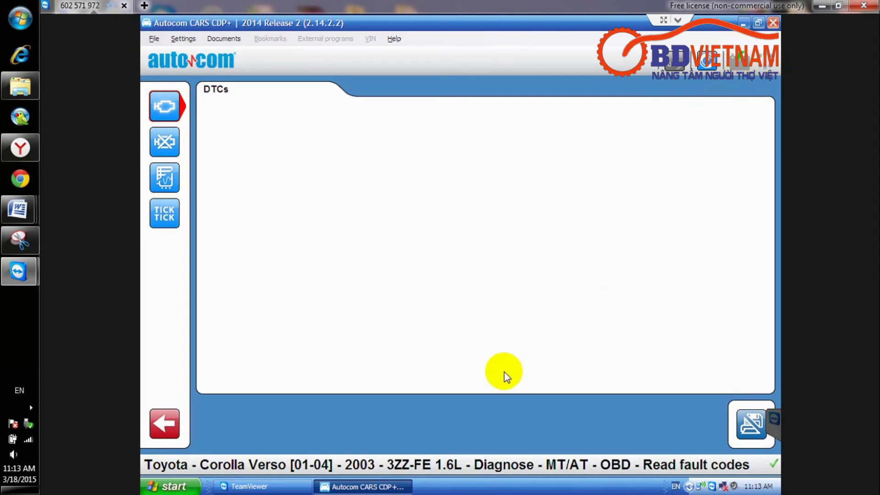
Step: Switch to the remote computer's Device Manager, check which COM port the VCI uses, and minimize Computer Management
left_click(743, 22)
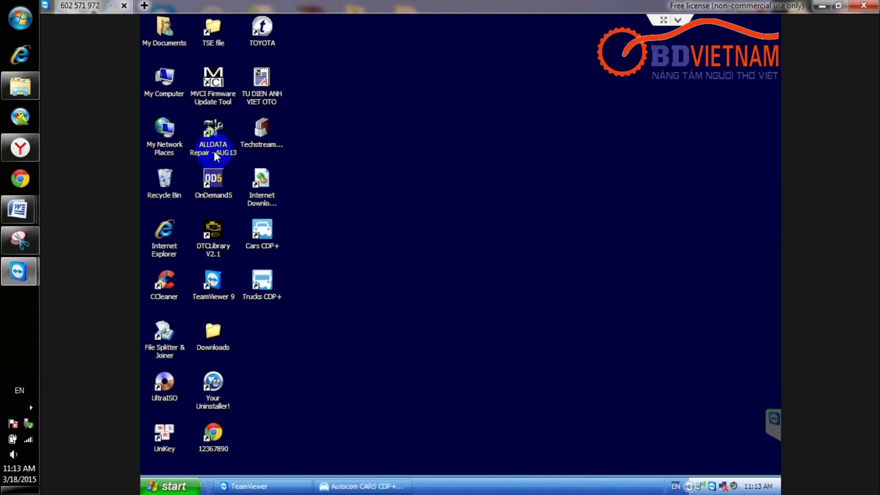
right_click(169, 82)
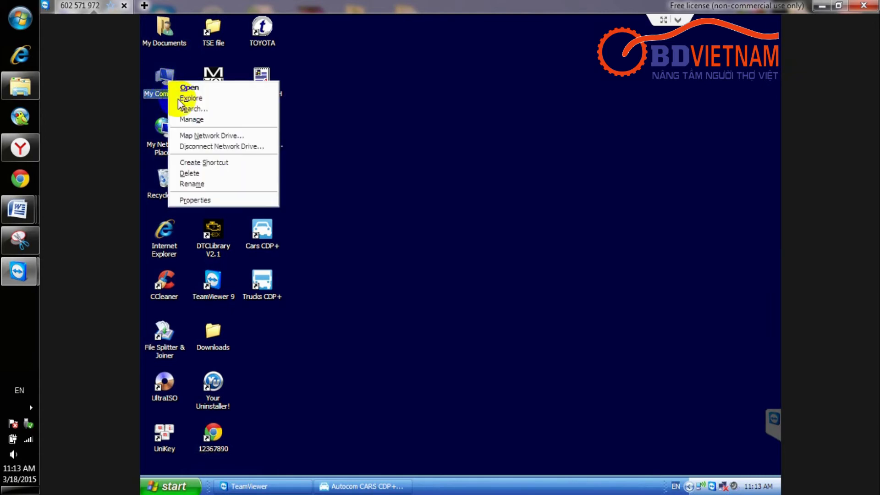
left_click(196, 120)
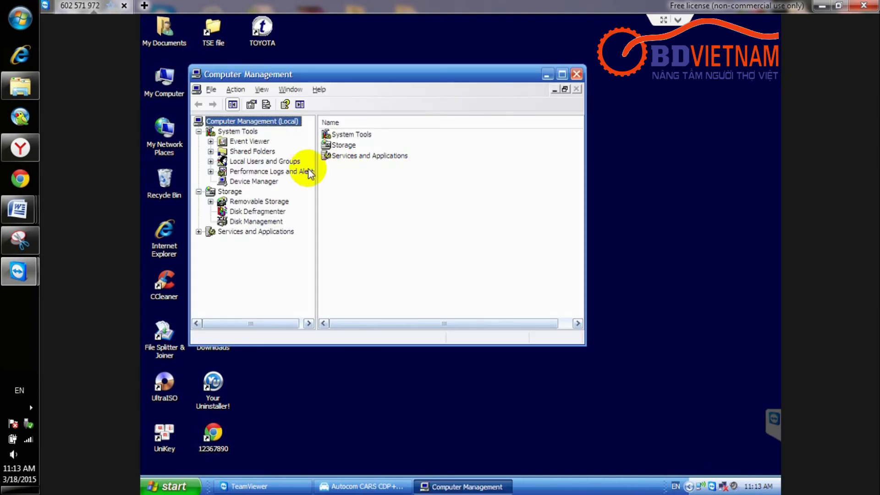
left_click(260, 181)
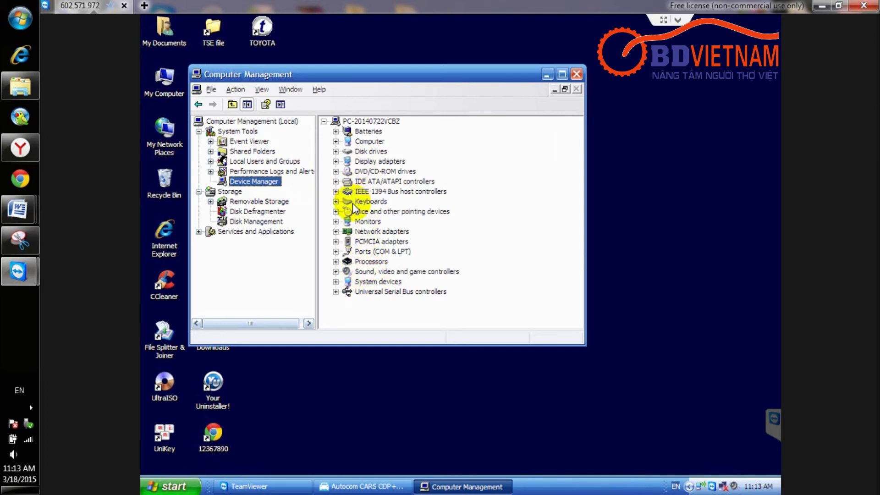
left_click(336, 252)
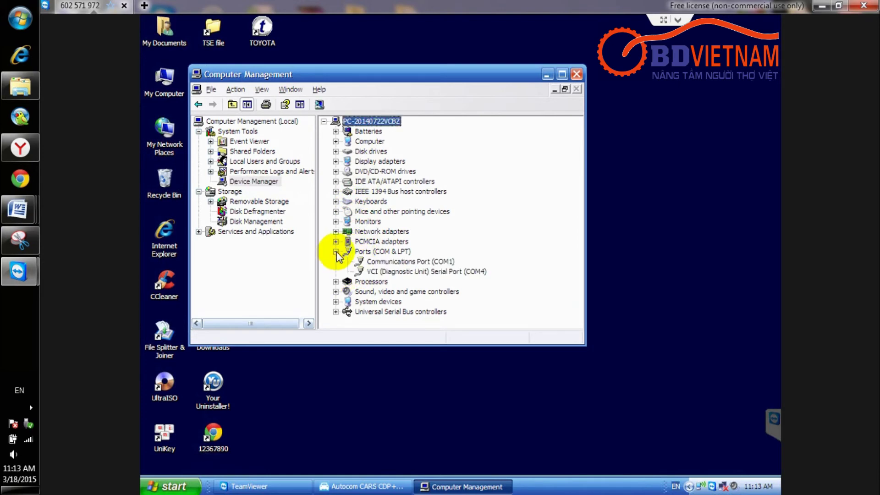
left_click(547, 75)
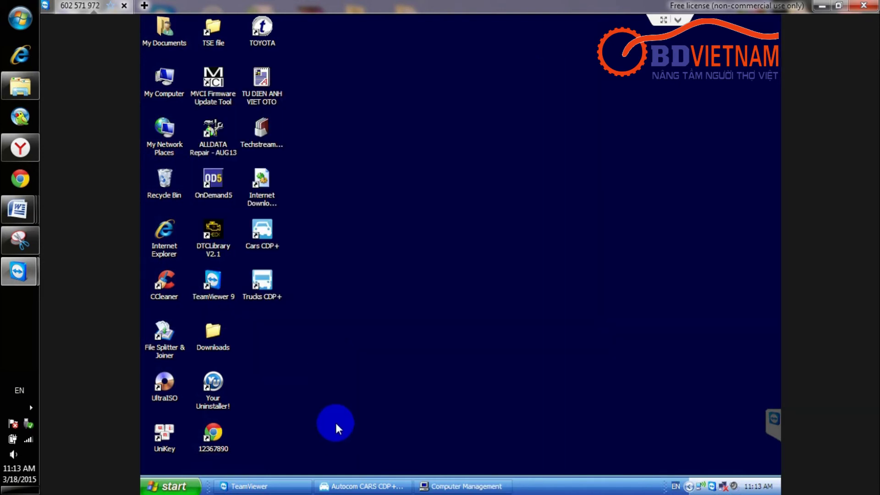
Step: Switch back to Autocom CARS CDP+, retry reading the fault codes and dismiss the error dialog
left_click(364, 486)
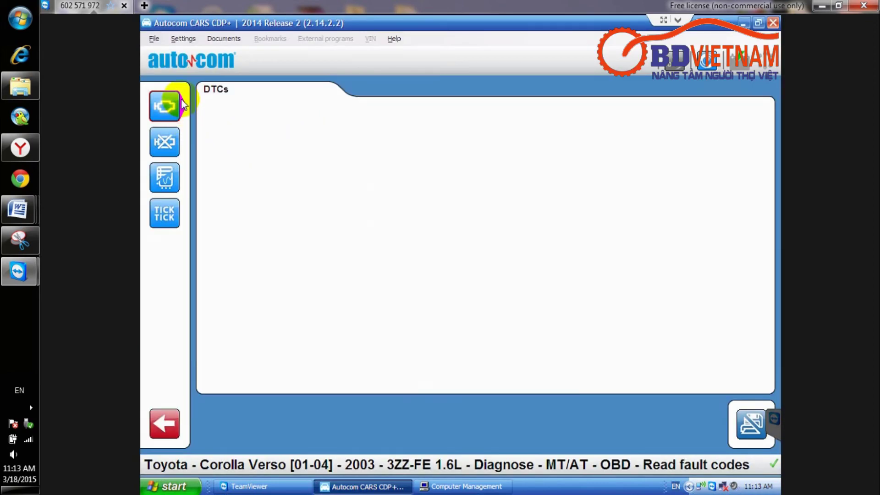
left_click(171, 108)
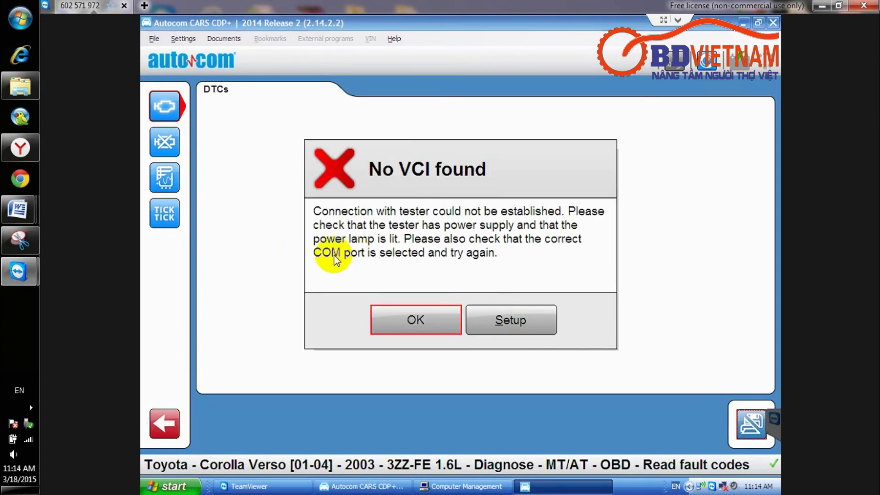
left_click(416, 320)
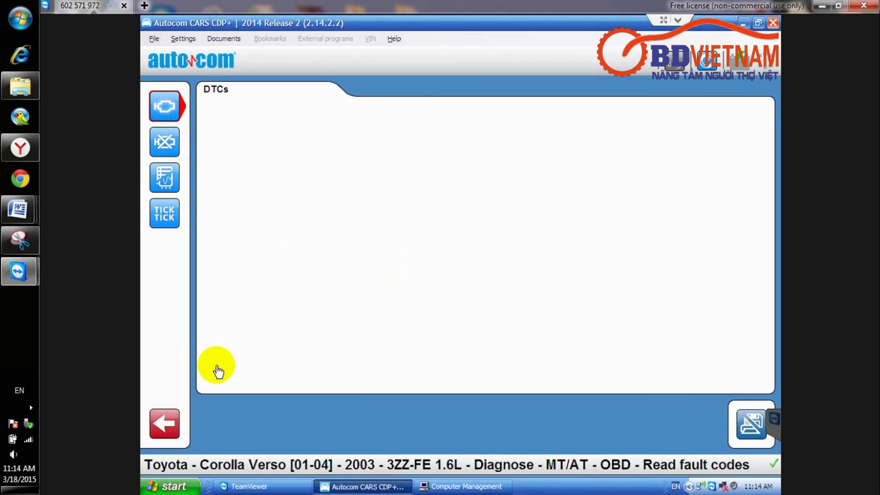
Step: Leave the OBD diagnosis and the system search, confirming the exit, to return to the vehicle selection
left_click(196, 38)
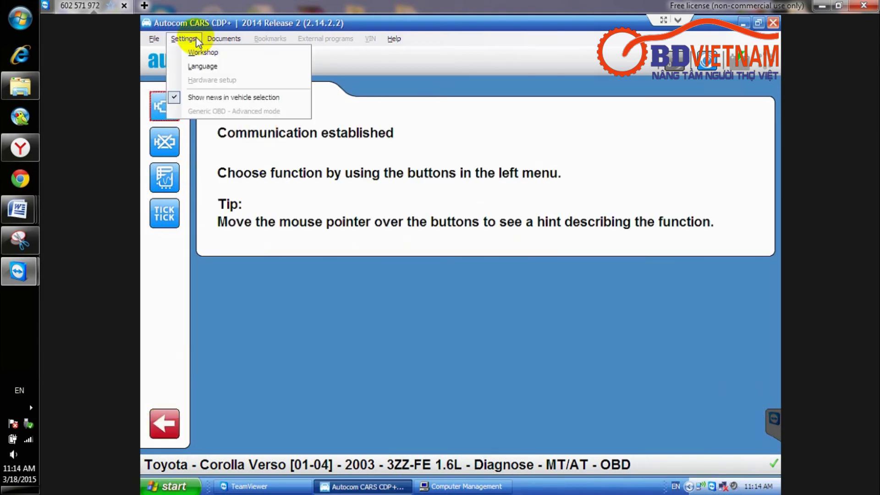
left_click(165, 424)
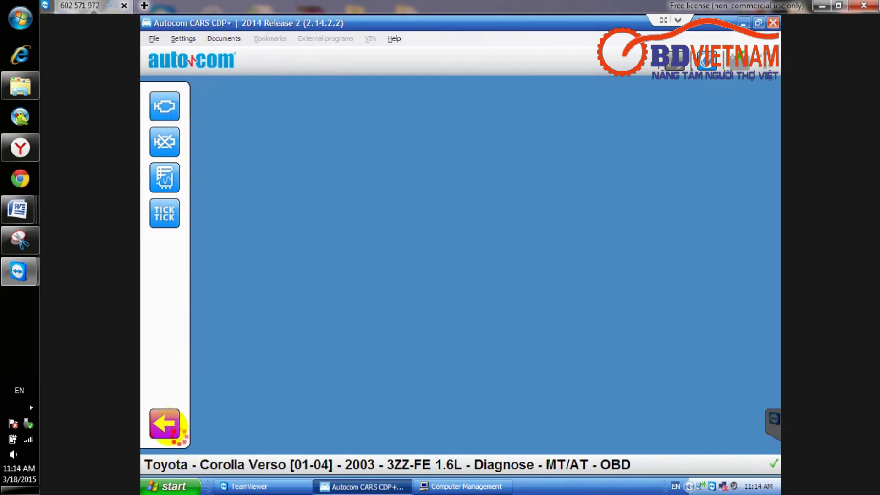
left_click(165, 423)
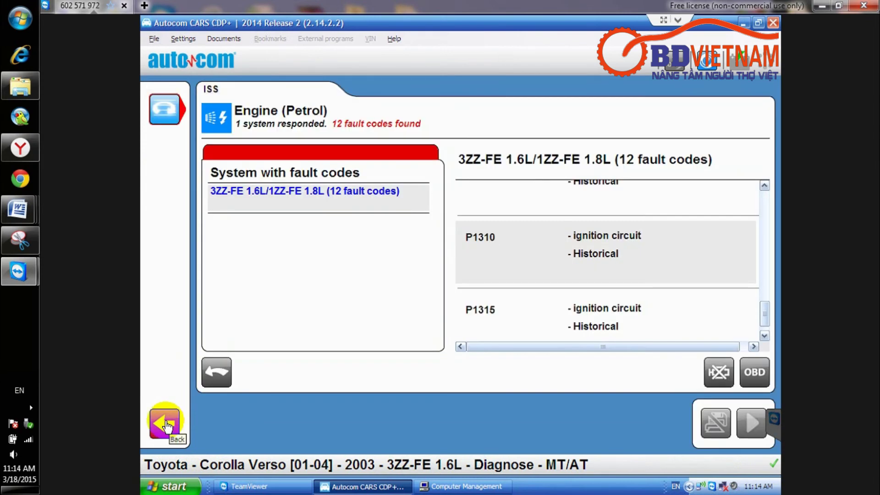
left_click(167, 425)
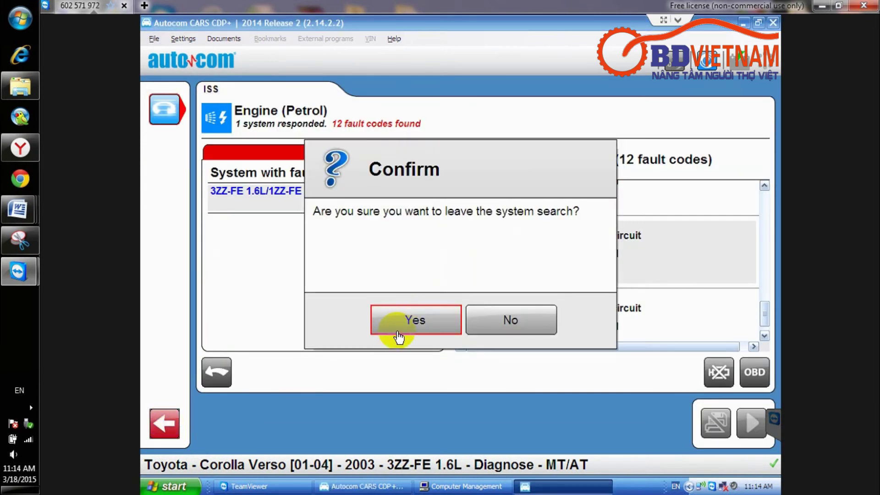
left_click(400, 330)
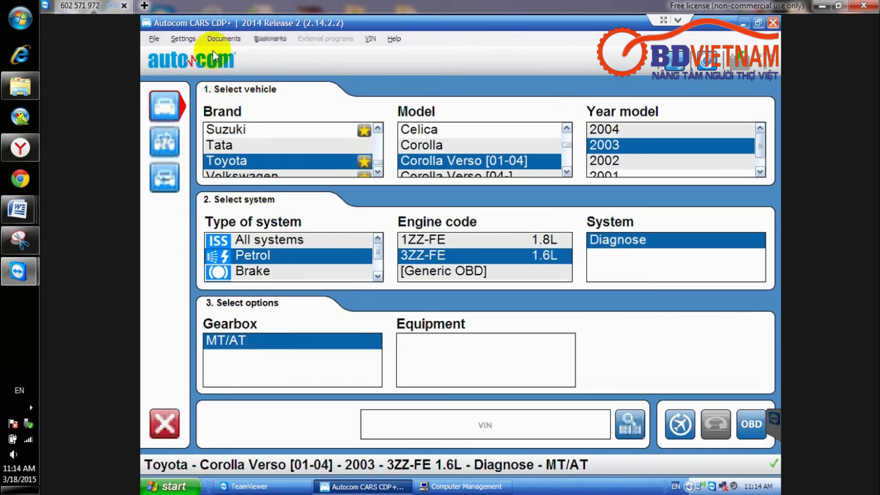
Step: Test the VCI connection on COM4 (VCP) in the hardware setup, dismiss the message and cancel the settings
left_click(183, 39)
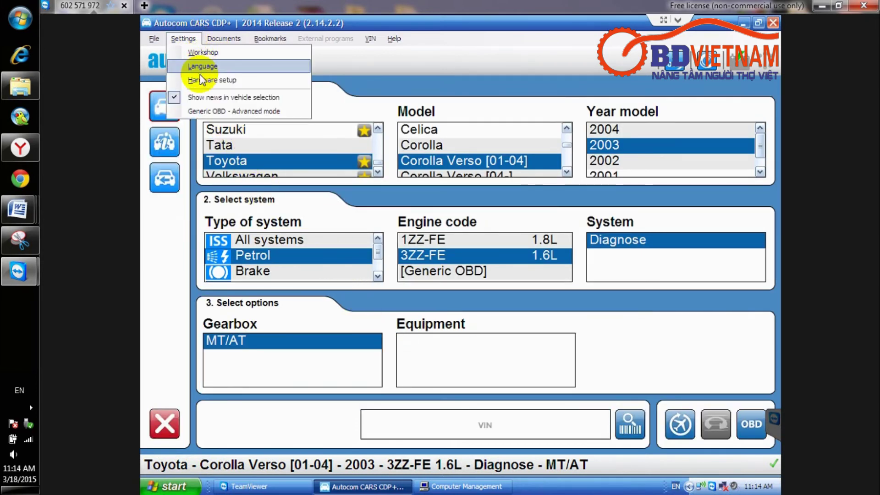
left_click(203, 82)
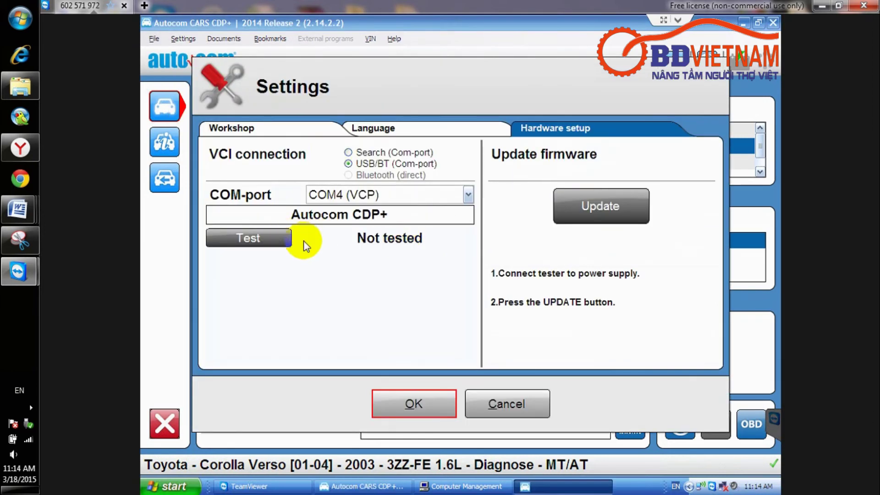
left_click(286, 238)
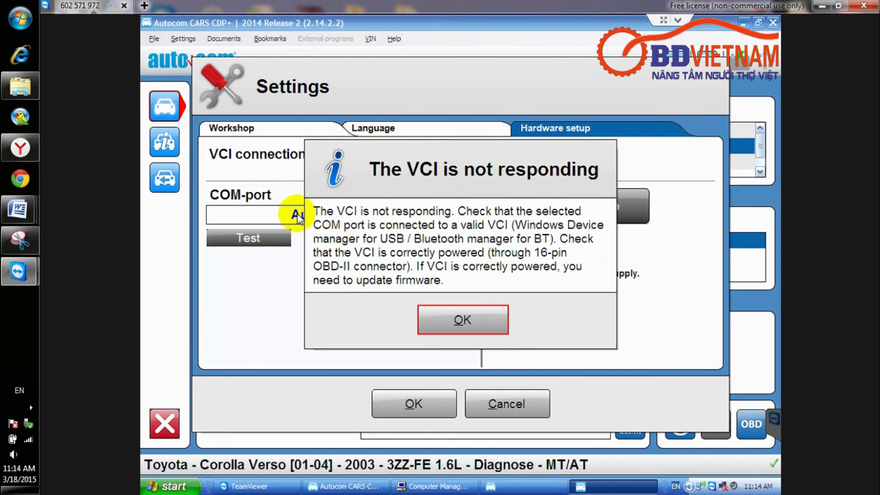
left_click(455, 323)
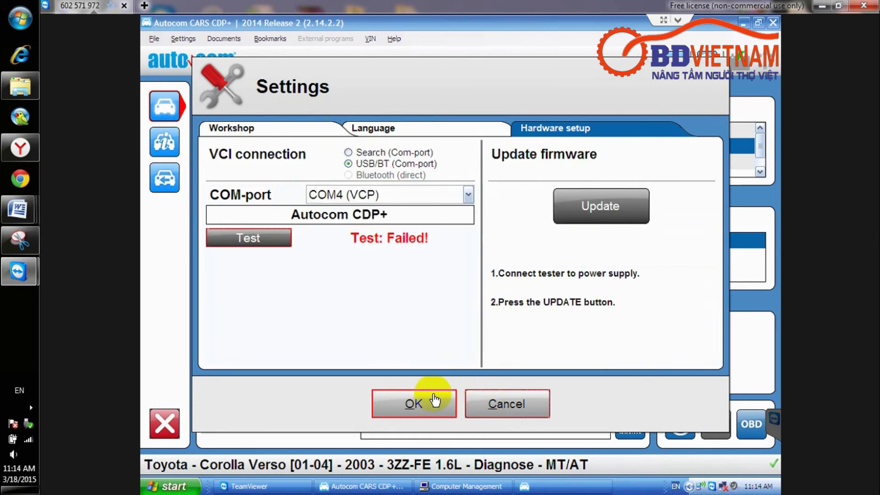
left_click(507, 412)
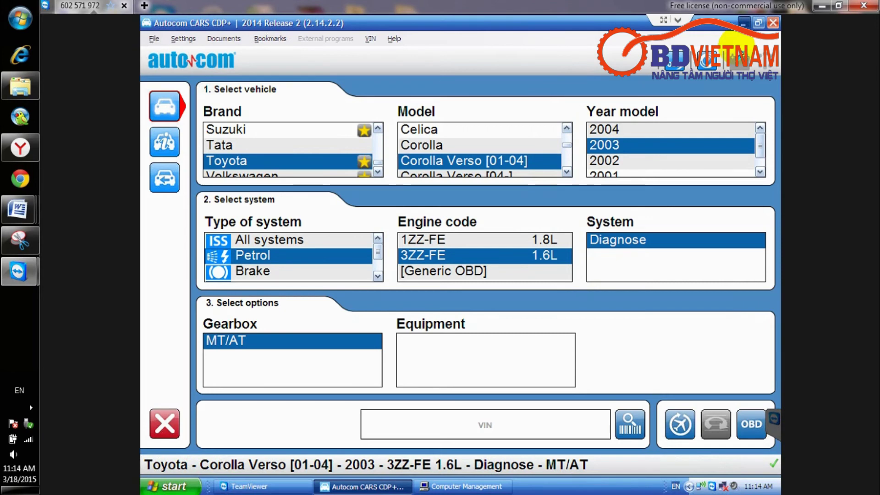
left_click(744, 23)
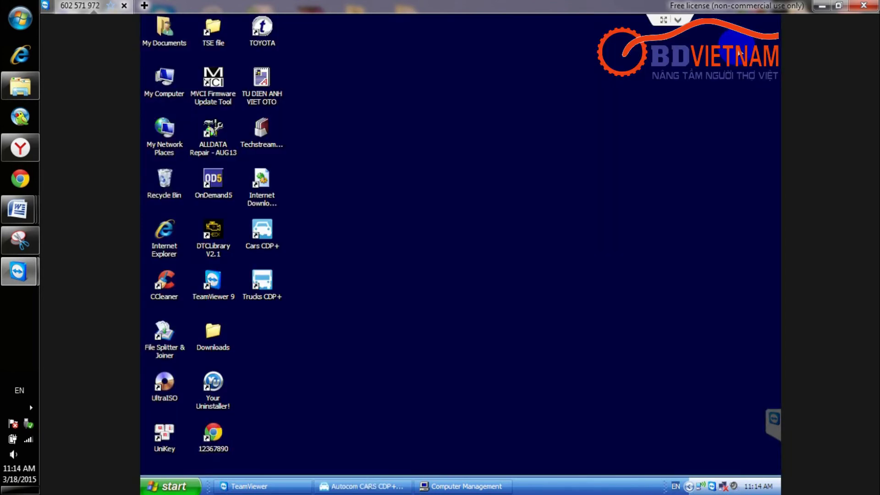
right_click(761, 27)
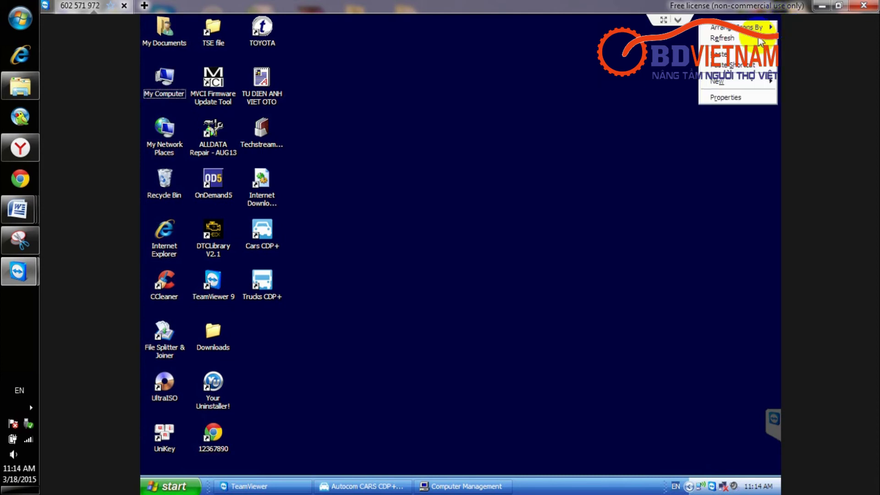
left_click(734, 38)
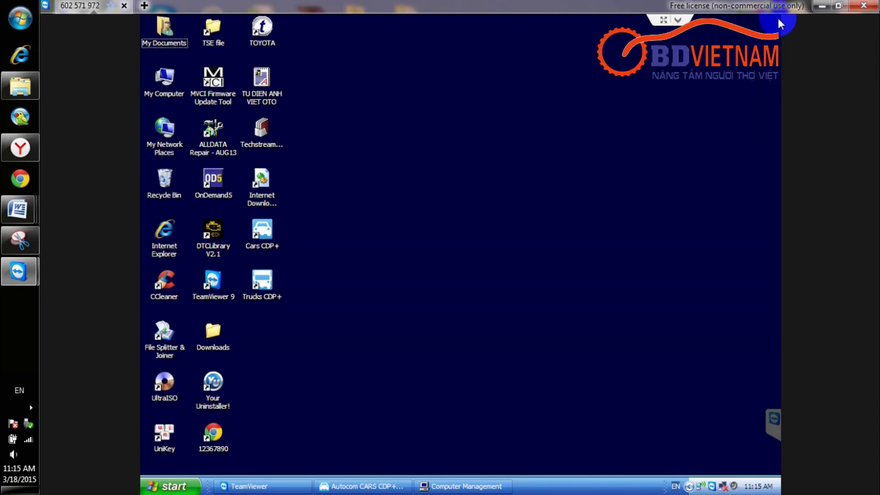
right_click(750, 37)
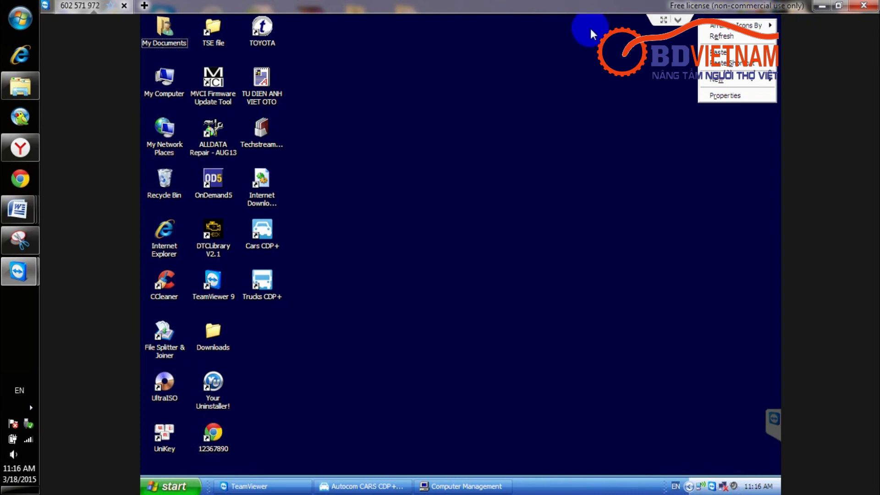
left_click(722, 37)
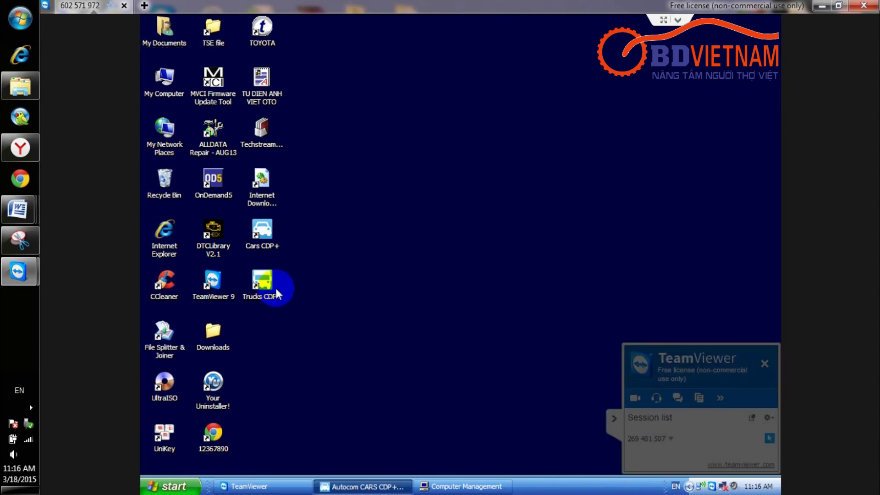
Step: Collapse the TeamViewer session panel on the remote desktop and restore the Autocom CARS CDP+ window
left_click(377, 486)
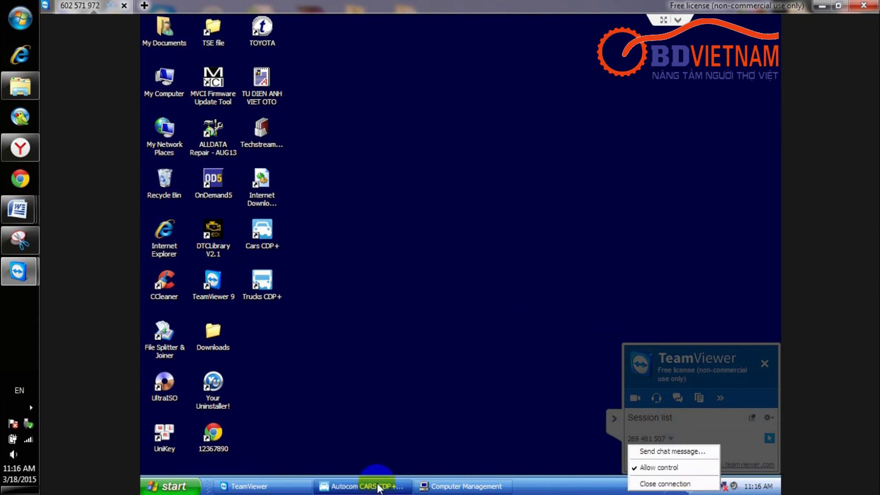
left_click(369, 487)
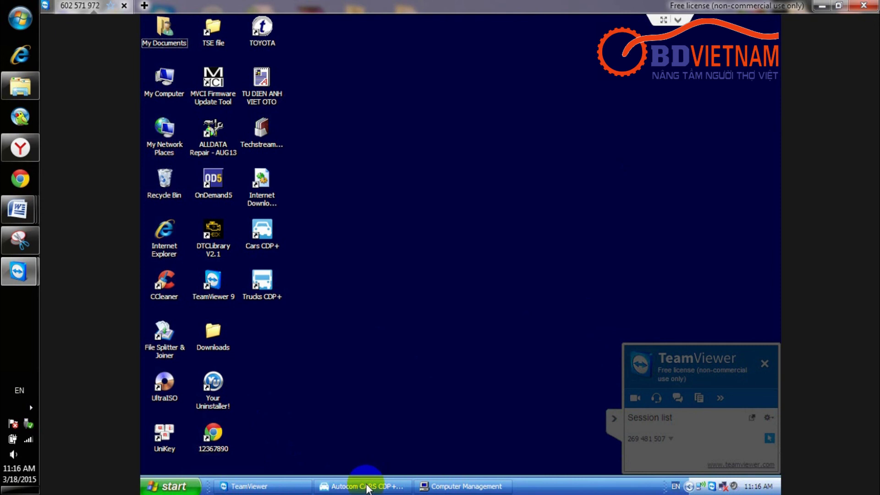
left_click(370, 487)
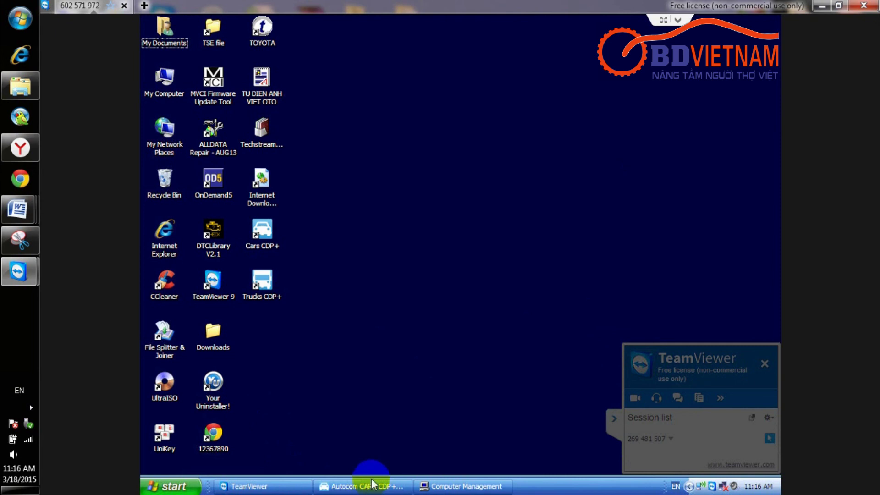
left_click(615, 418)
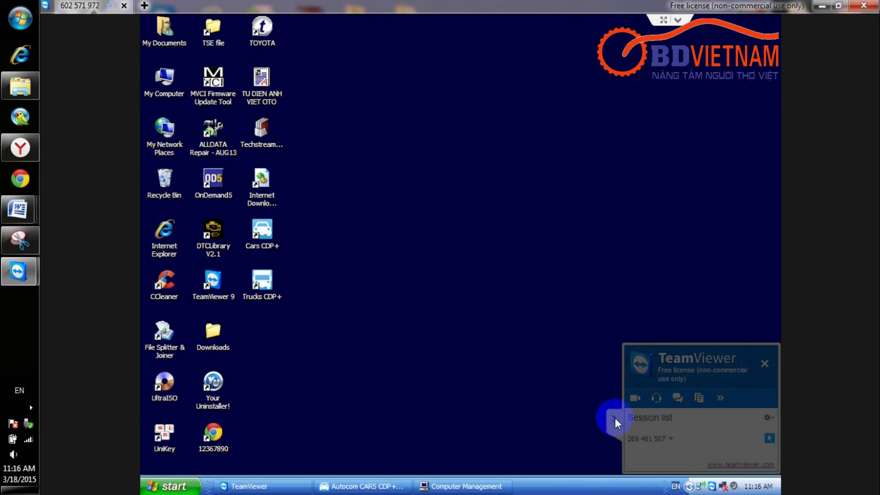
left_click(390, 486)
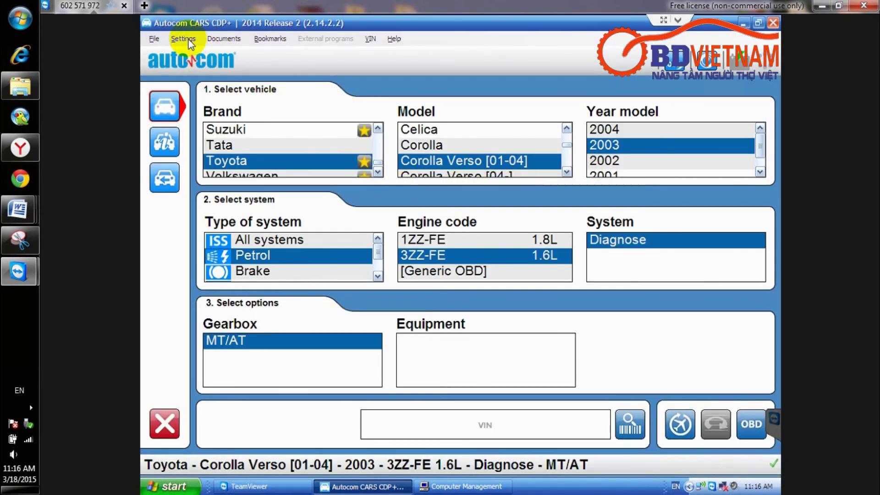
Step: Open the hardware setup again and retest the VCI connection on COM4 (VCP)
left_click(182, 38)
left_click(207, 80)
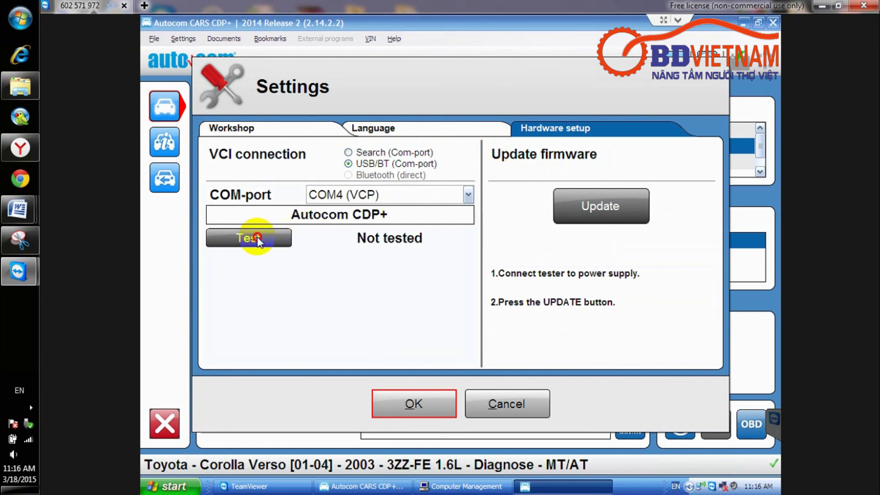
left_click(258, 238)
left_click(253, 243)
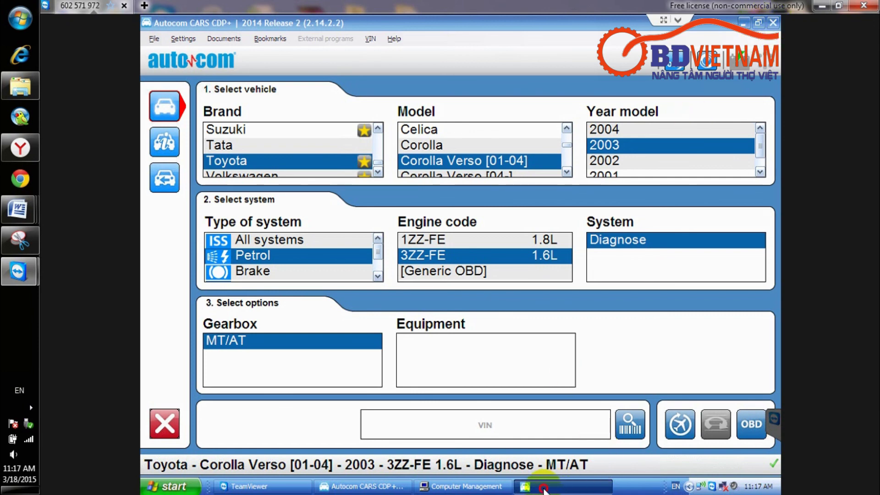
Step: Minimize the TeamViewer remote session to return to the local desktop
right_click(636, 492)
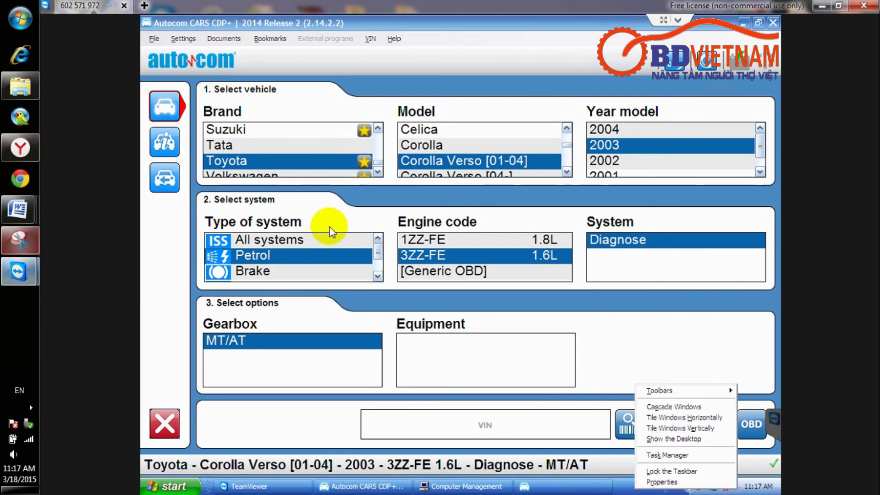
left_click(822, 5)
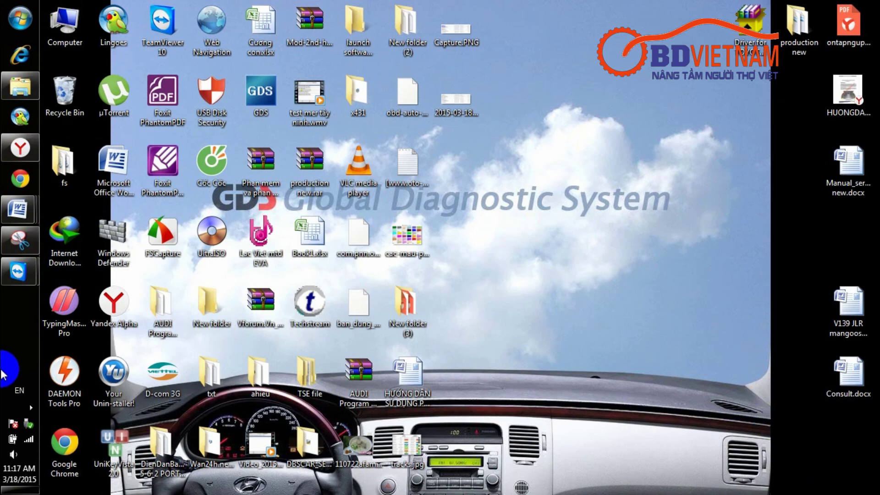